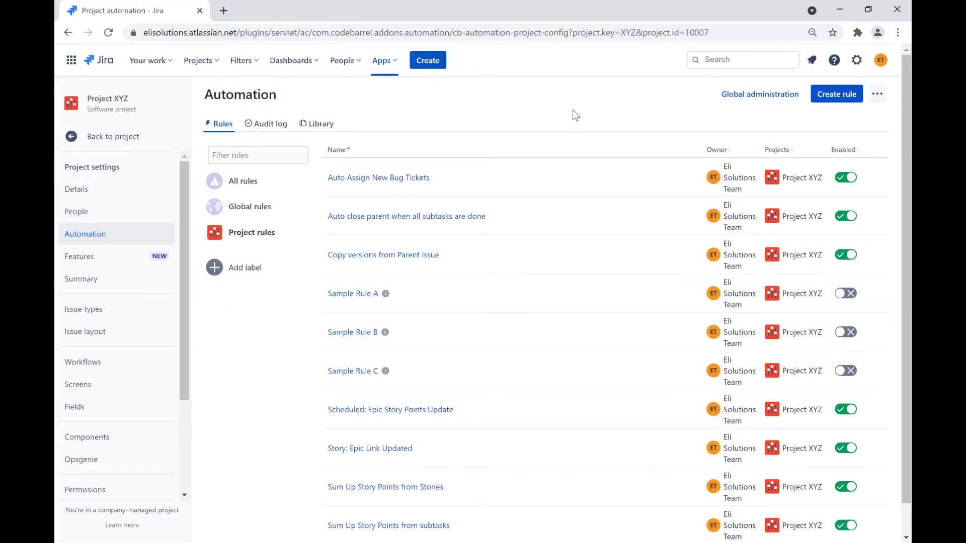
Step: Create a new rule with a Scheduled trigger repeating every day at 12:00 AM
left_click(833, 98)
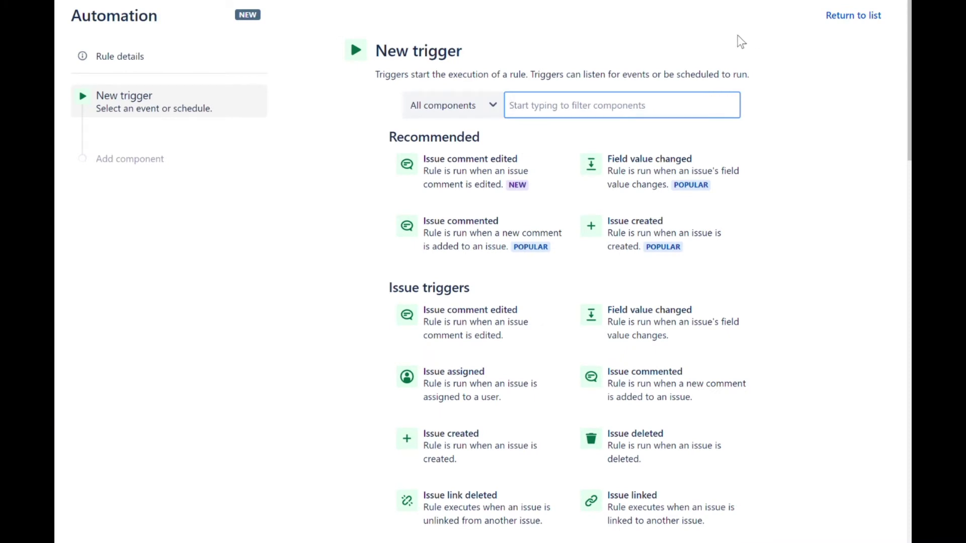
type("sche")
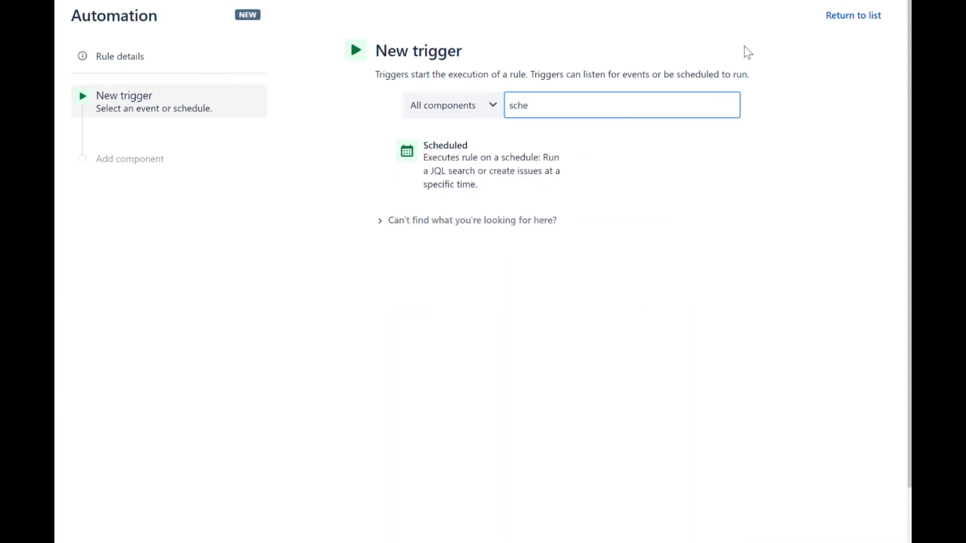
left_click(469, 179)
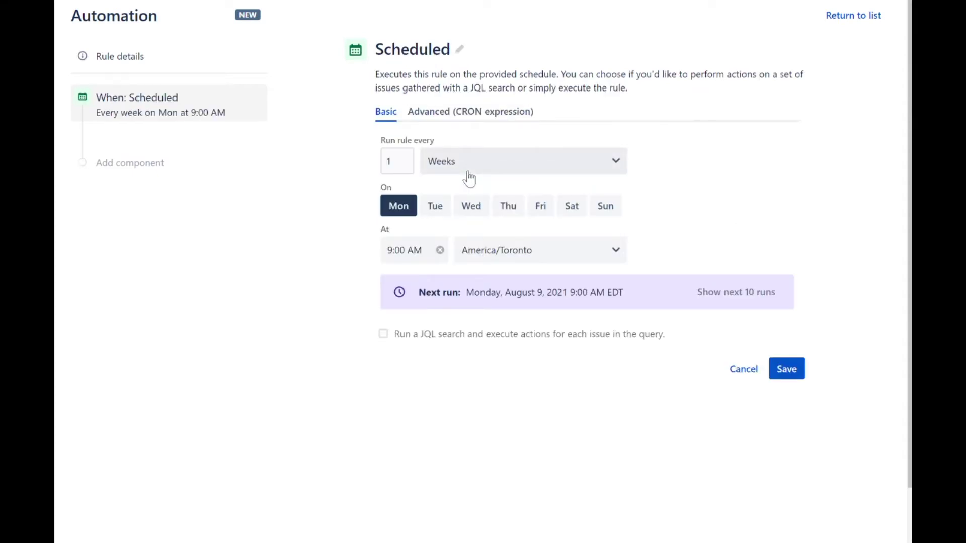
left_click(469, 177)
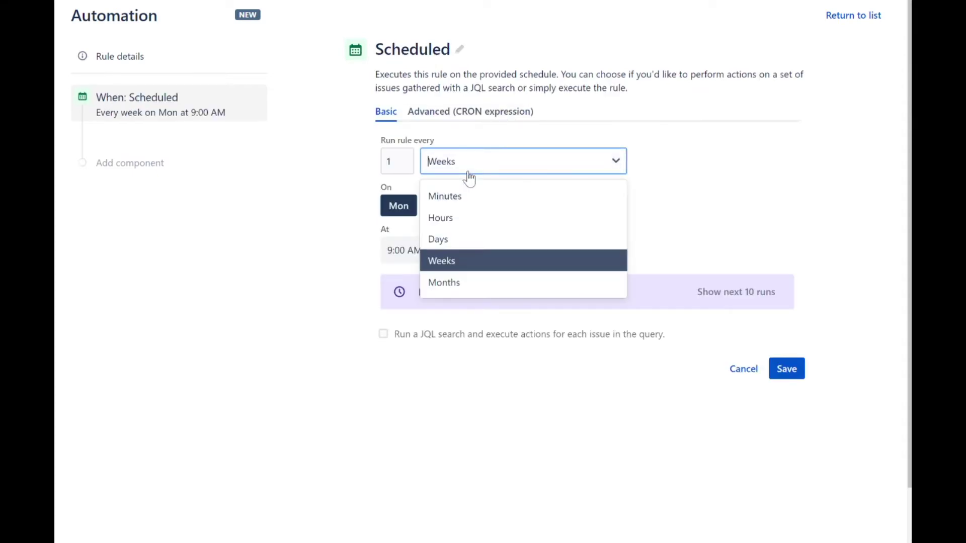
left_click(440, 240)
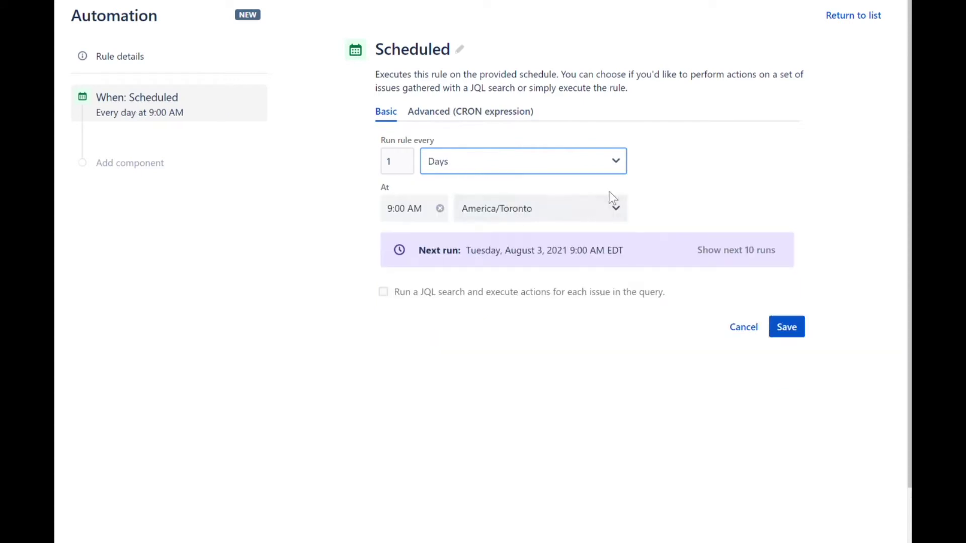
left_click(403, 212)
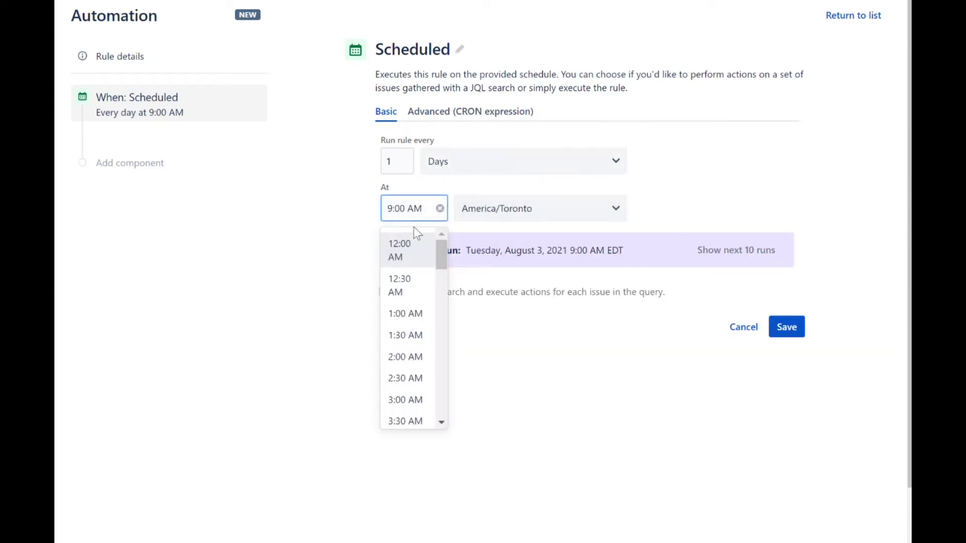
left_click(403, 250)
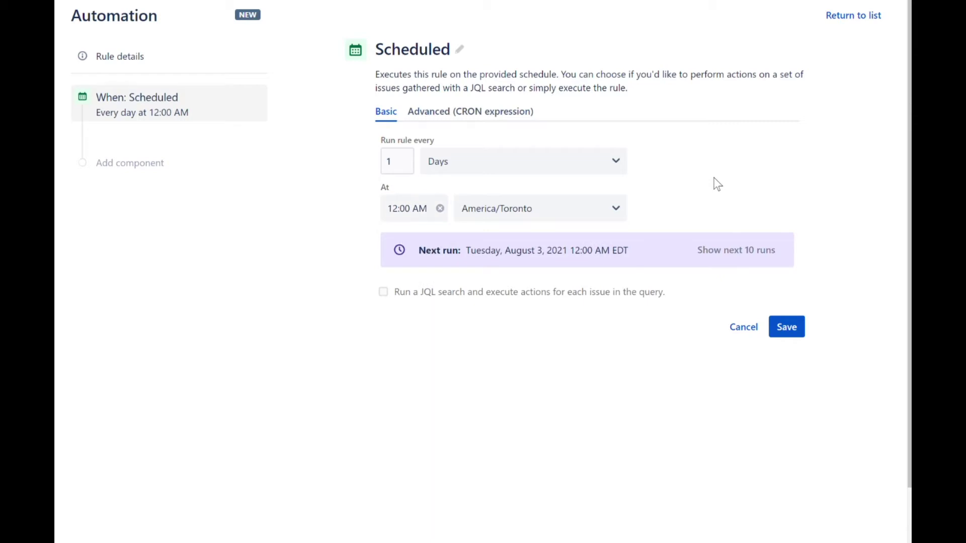
Step: Have the trigger run and validate JQL 'duedate <now() and status != done' on all issues, then save
left_click(382, 291)
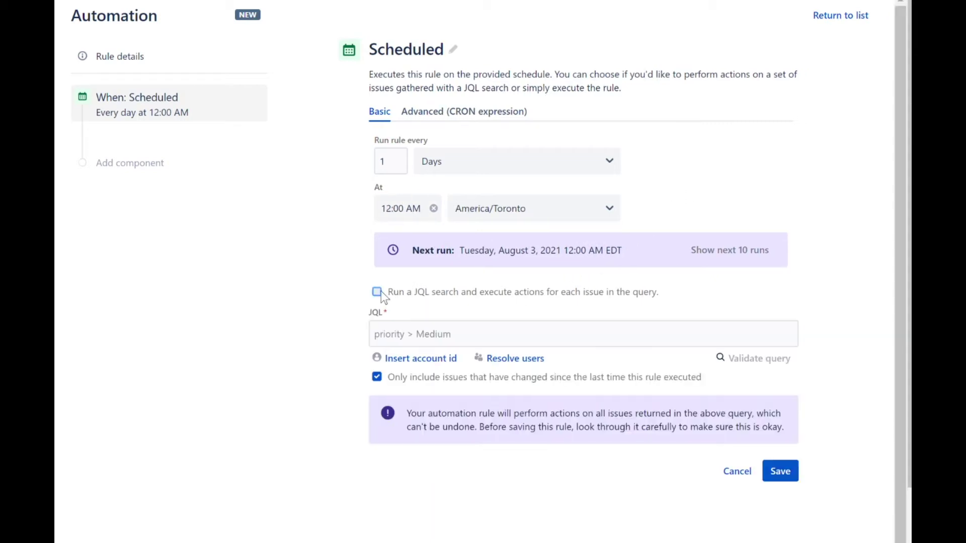
left_click(420, 345)
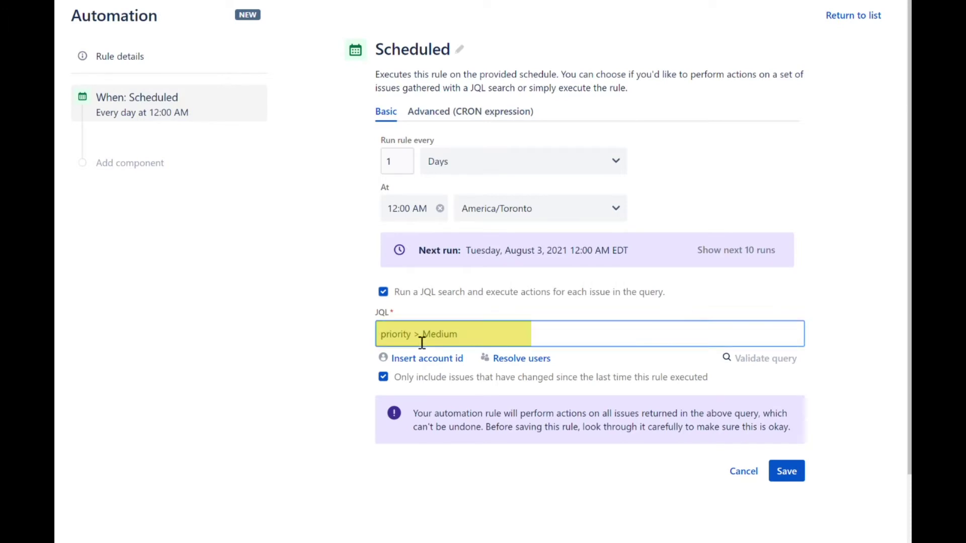
type("duedate <now() and status != done")
left_click(799, 311)
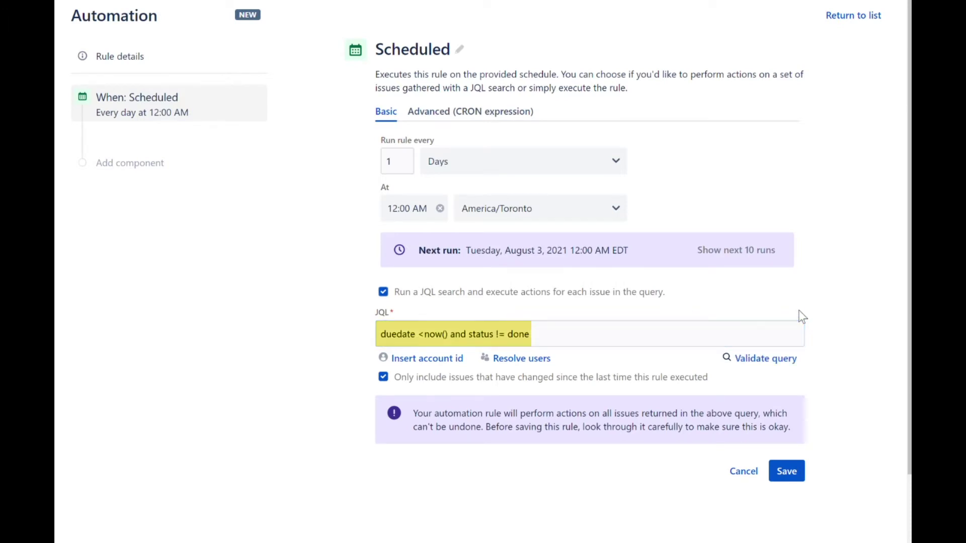
left_click(761, 359)
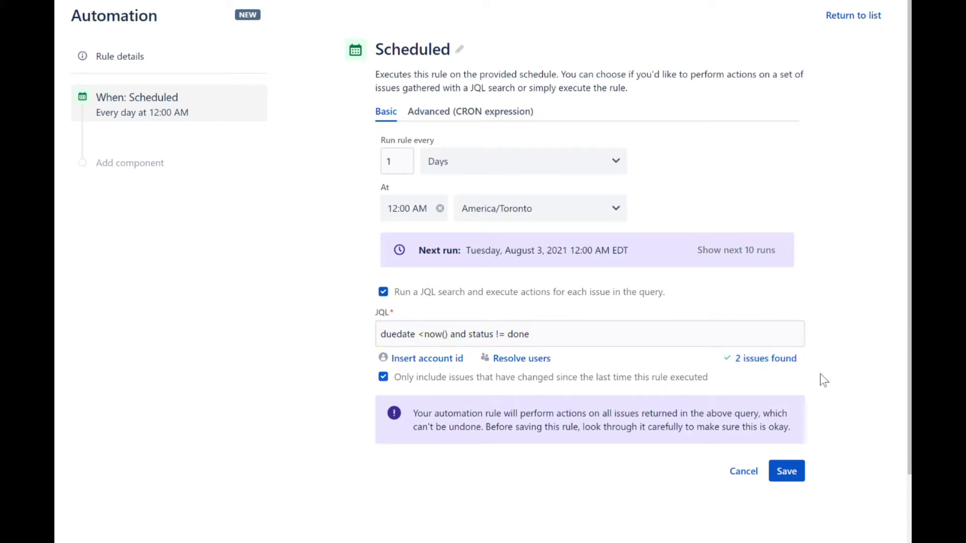
left_click(770, 365)
left_click(383, 377)
left_click(790, 471)
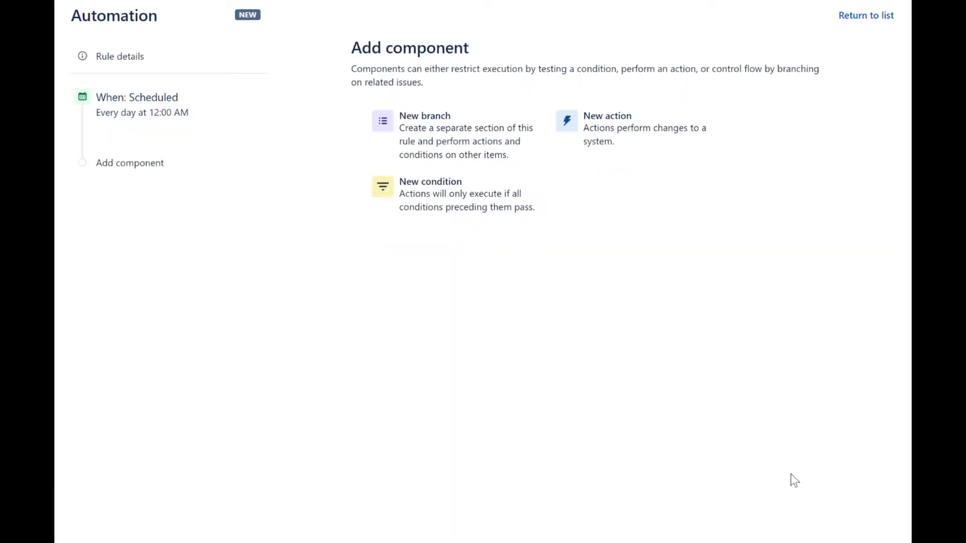
Step: Add a Send email action addressed to the issue's Assignee
left_click(610, 142)
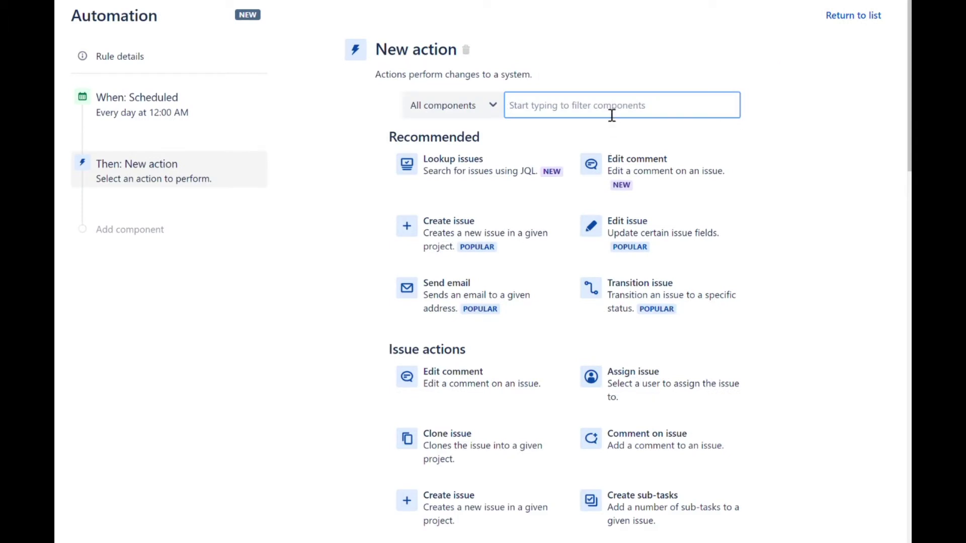
left_click(416, 297)
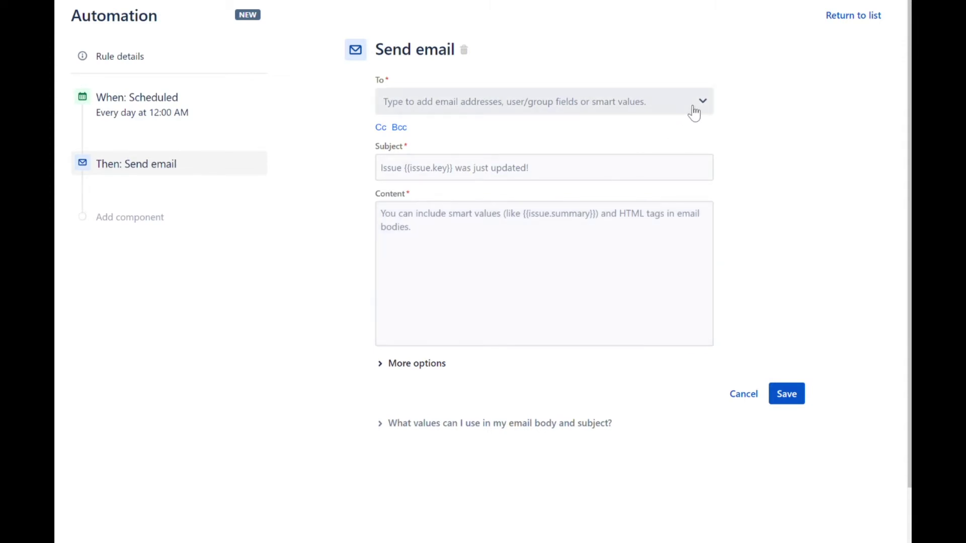
left_click(694, 112)
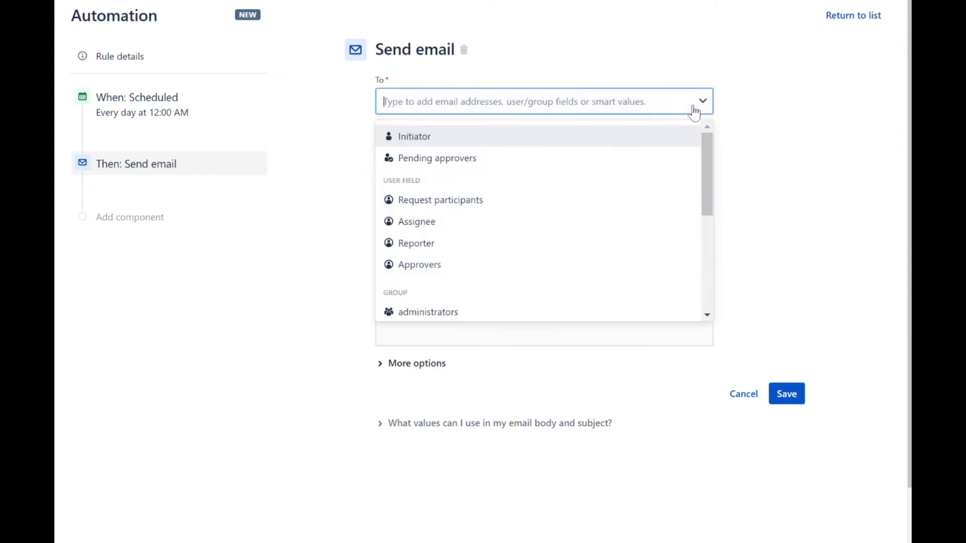
left_click(552, 224)
left_click(816, 154)
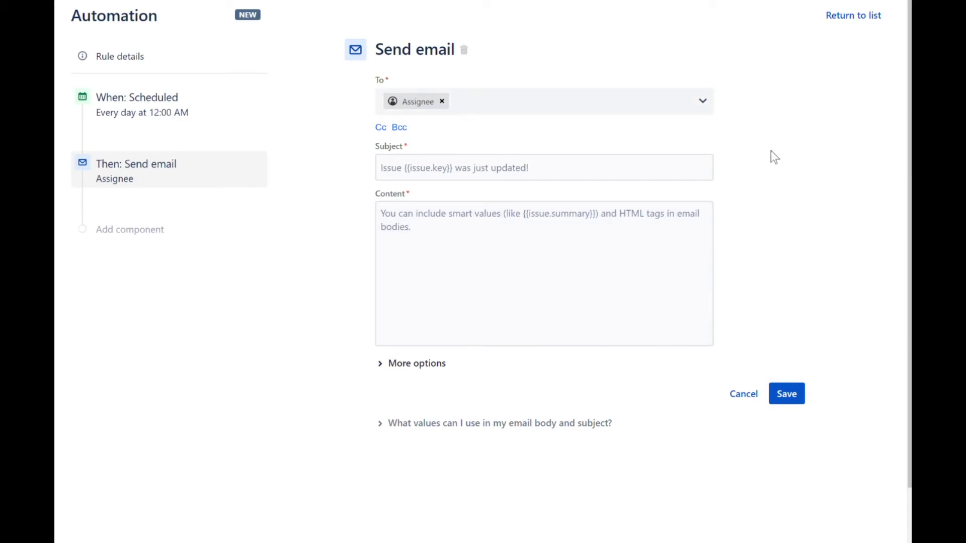
Step: Set the email subject to 'Response Required: {{issue.key}} - {{issue.summary}}'
left_click(620, 180)
type("Response Required: {{issue.key}} - {{issue.summary}}")
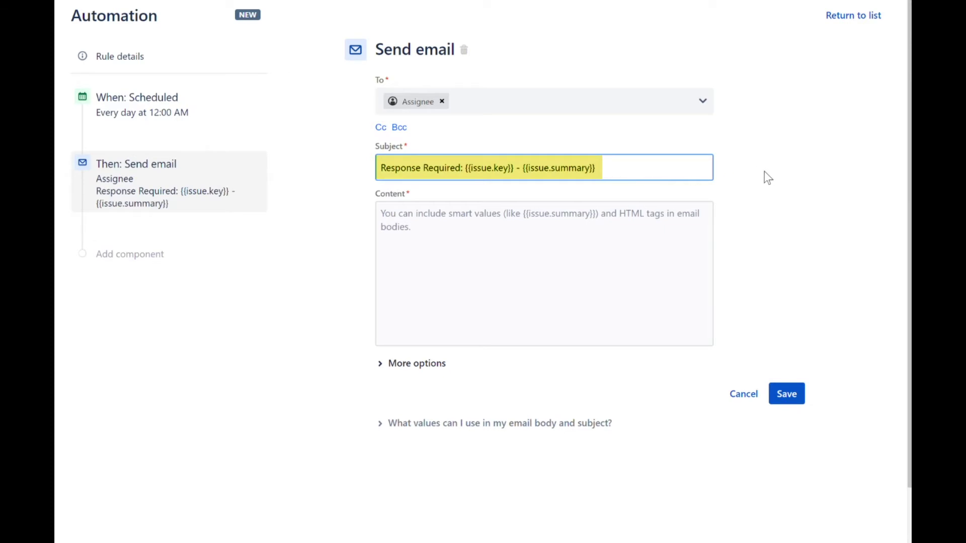
left_click(767, 178)
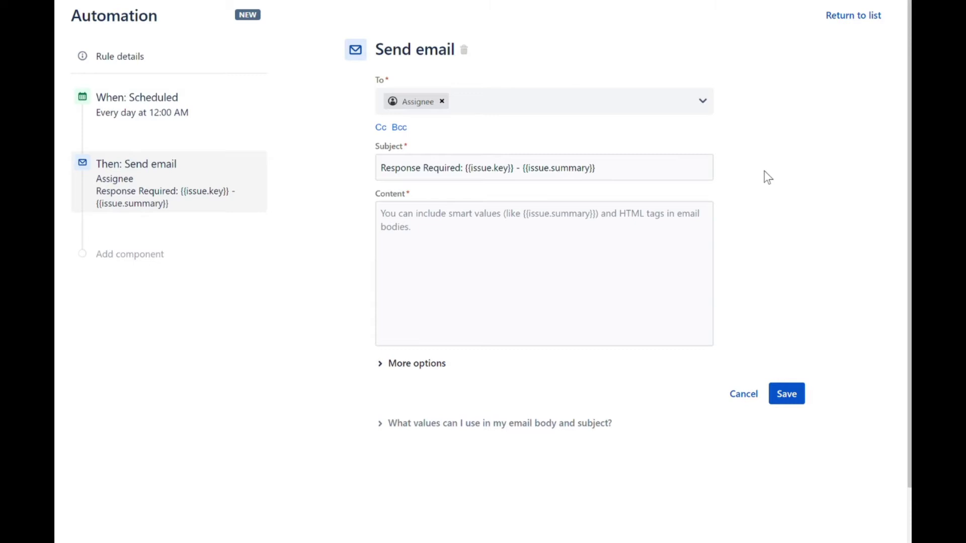
key("Tab")
Step: Paste the overdue-ticket reminder body, set From name 'Project XYZ Administrator', and save the action
type("Hi {{assignee.displayName}},  A quick reminder that the ticket {{isssue.key}} has passed its due date on {{issue.dueDate}}.  Please action your ticket as soon as possible.  Summary: - Title: {{issue.summary}} - Status: {{issue.status.name}} - Due Date: {{issue.dueDate}} - Url: {{issue.url}}  Thank You,  Project XYZ Administrator")
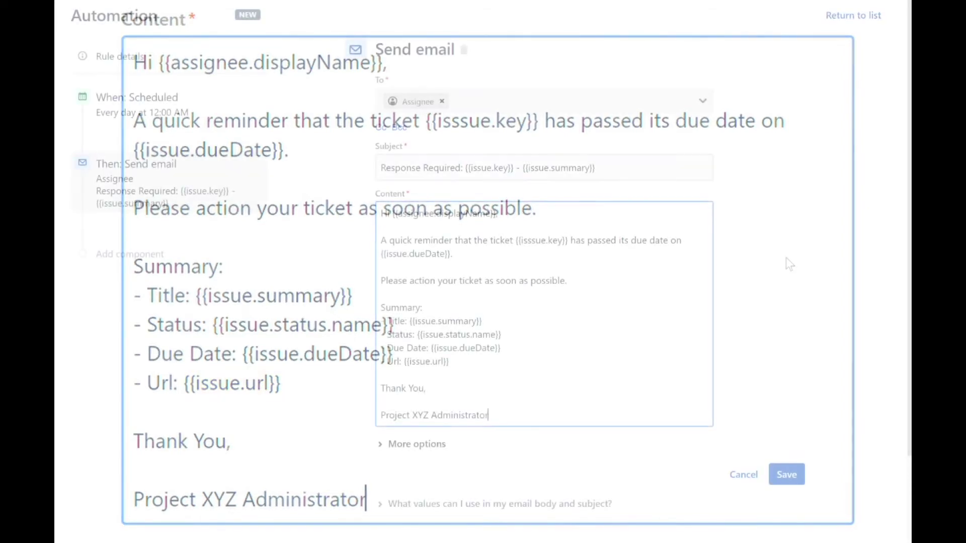
scroll(786, 257, "down", 2)
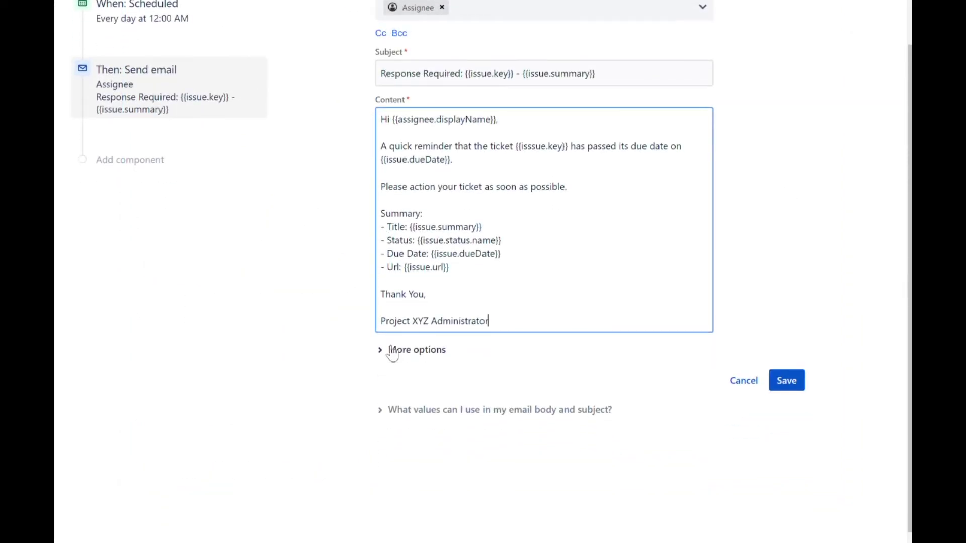
left_click(392, 349)
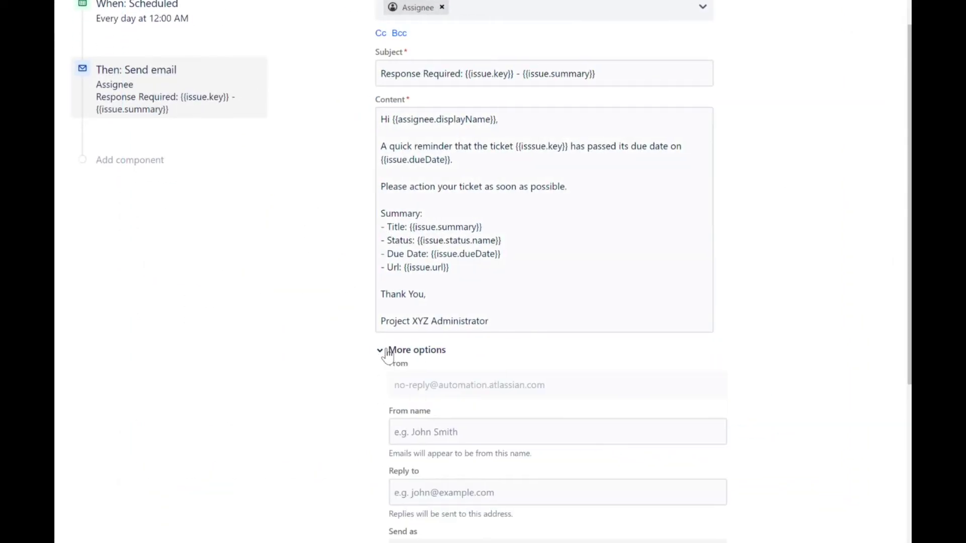
scroll(336, 376, "down", 2)
left_click(470, 353)
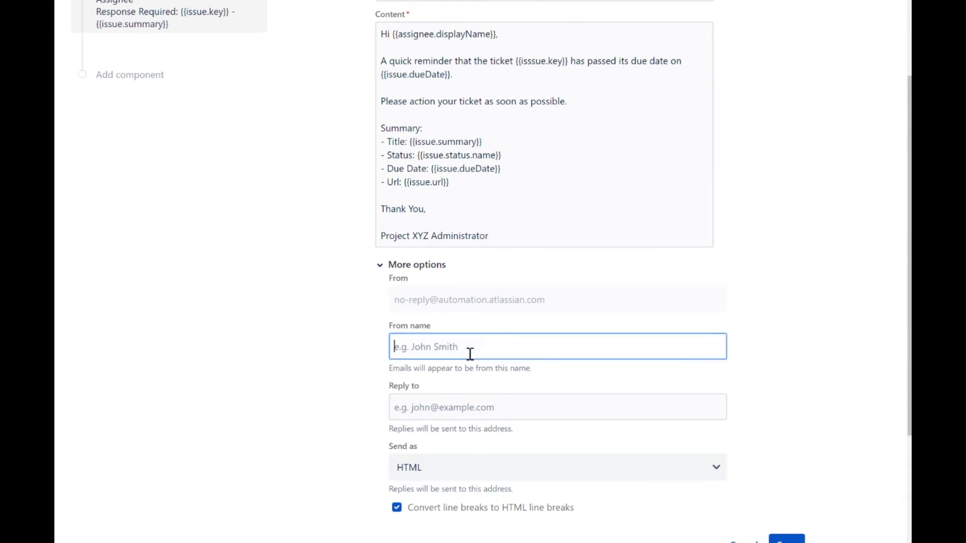
type("Projec")
left_click(446, 384)
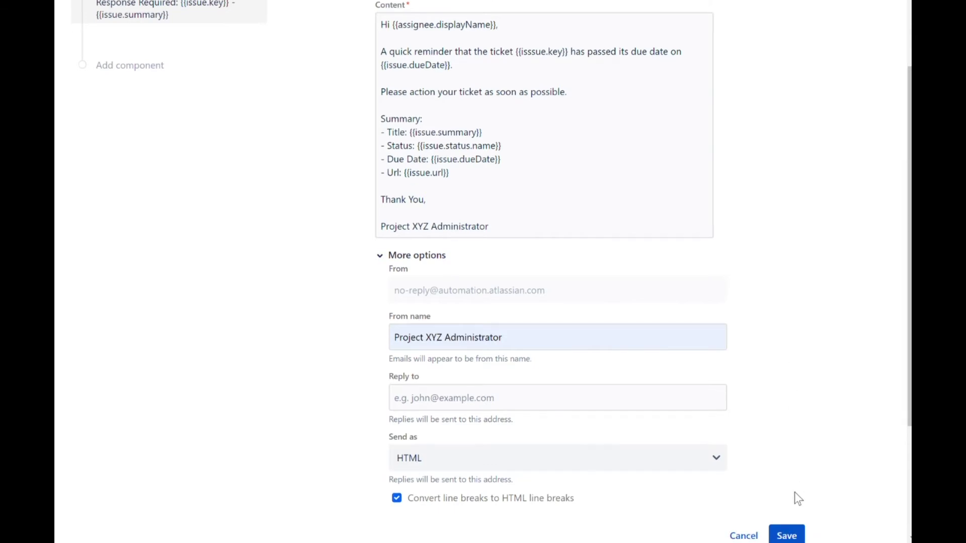
left_click(793, 529)
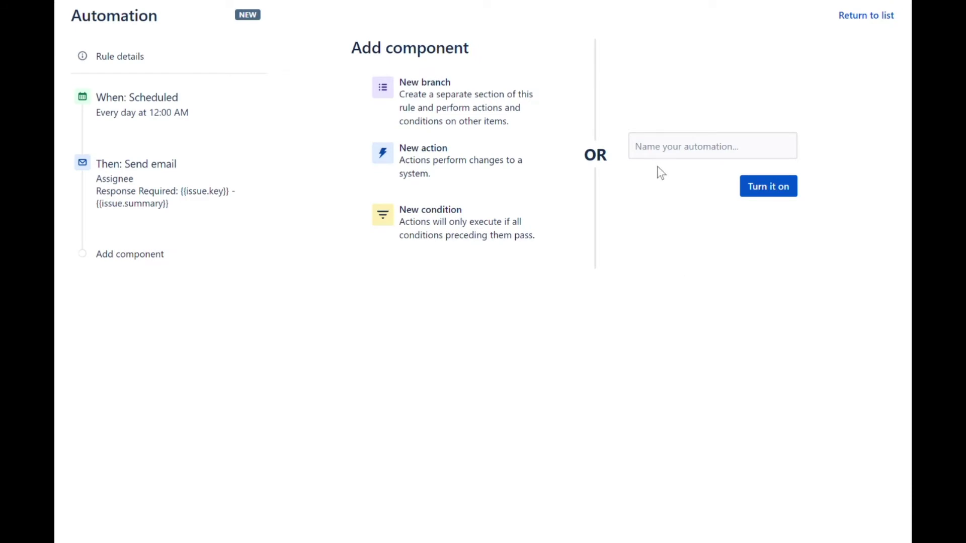
Step: Name the rule 'Notifications: Ticket Due', enable it, run it once, and view its audit log
left_click(673, 156)
type("N")
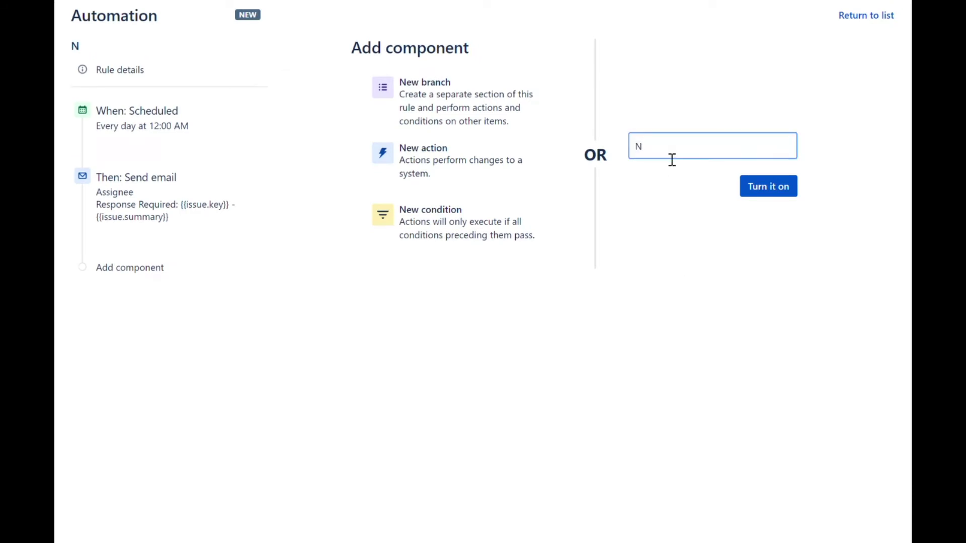
type("otifications: ")
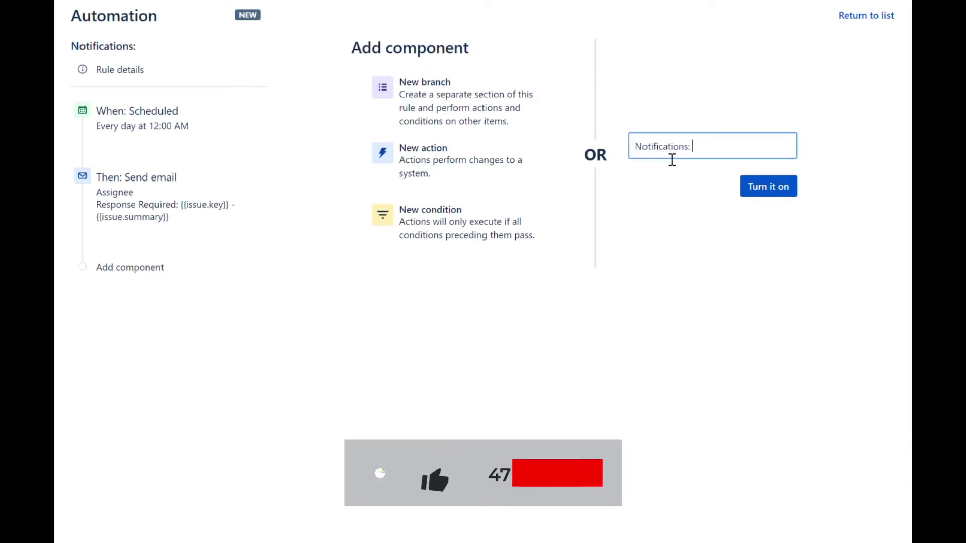
type("Ticket Due")
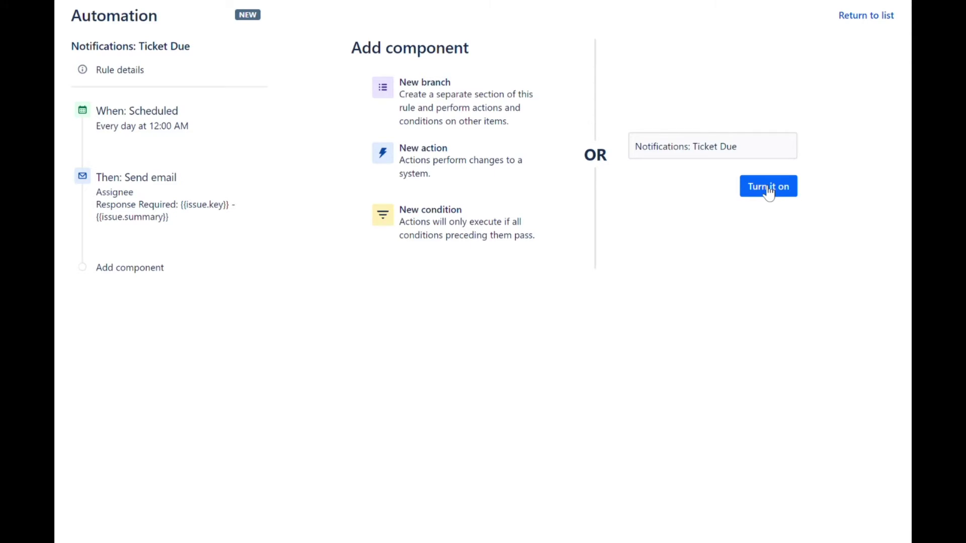
left_click(769, 190)
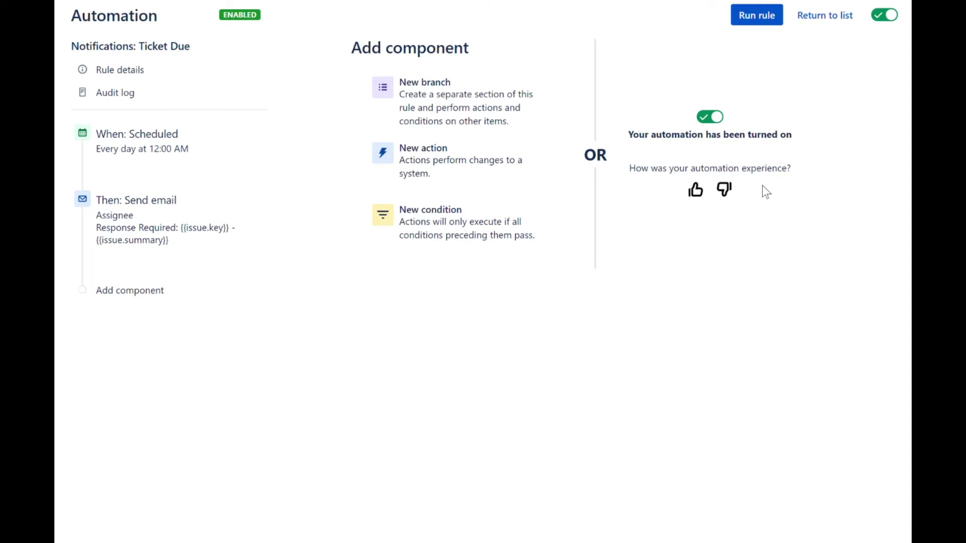
left_click(761, 24)
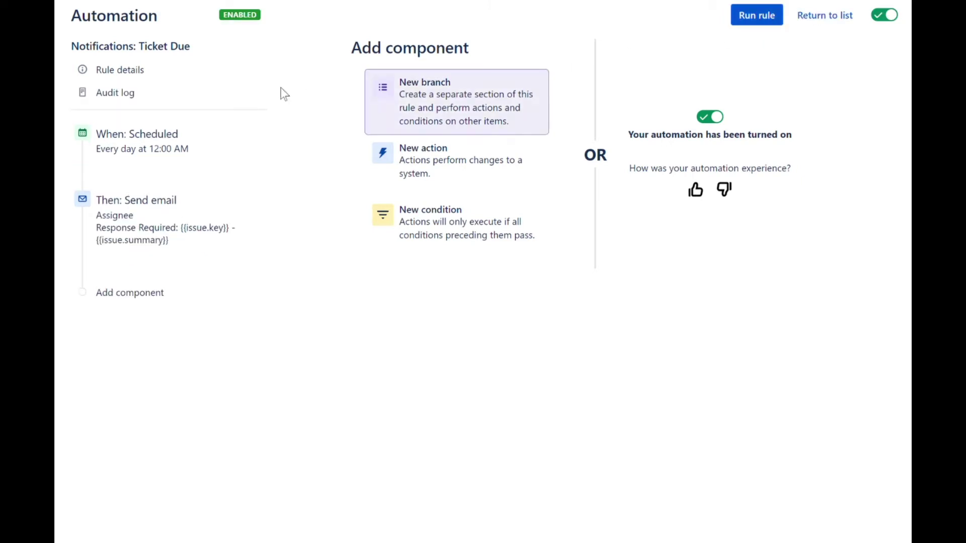
left_click(162, 100)
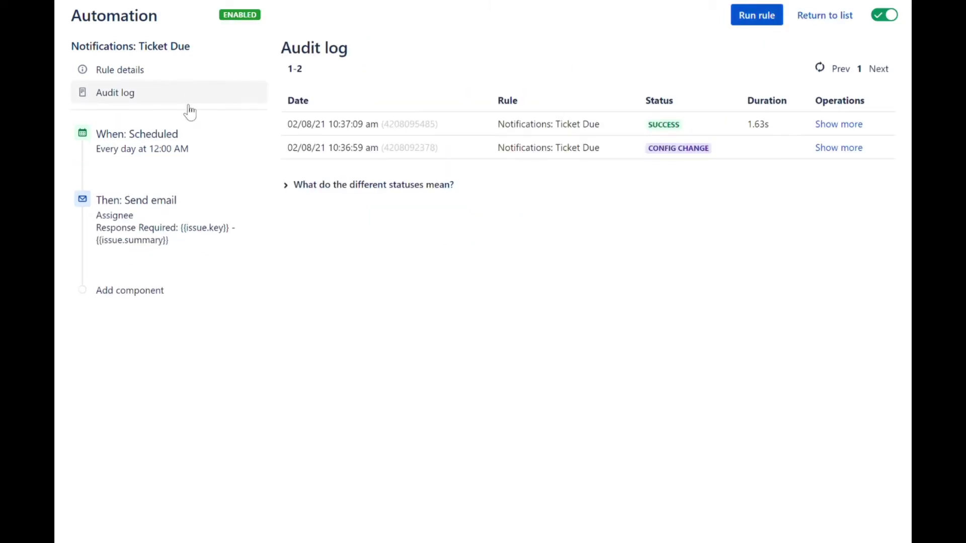
Step: Expand the details of the SUCCESS audit log entry
left_click(835, 125)
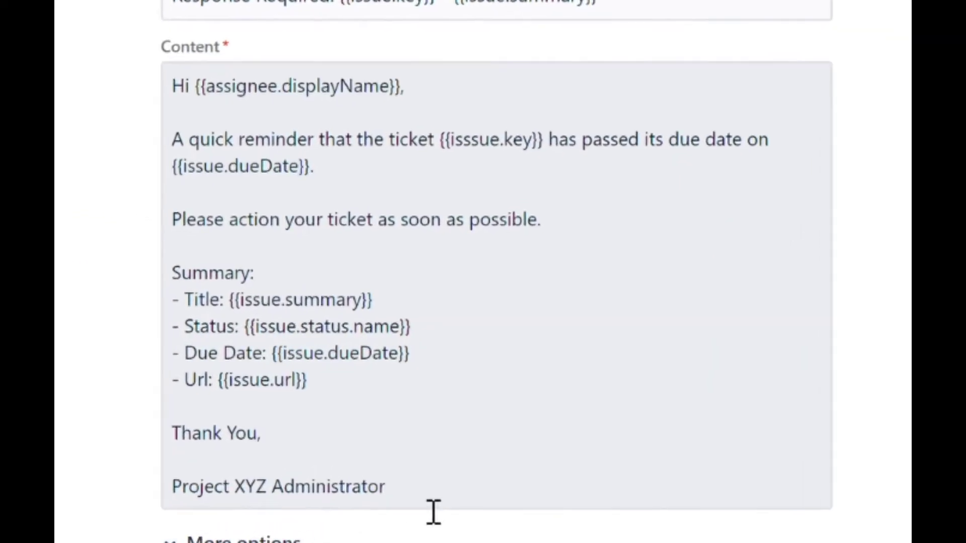
Step: Replace the email body with its HTML version, save the step, publish the rule, and run it
left_click_drag(434, 510, 118, 75)
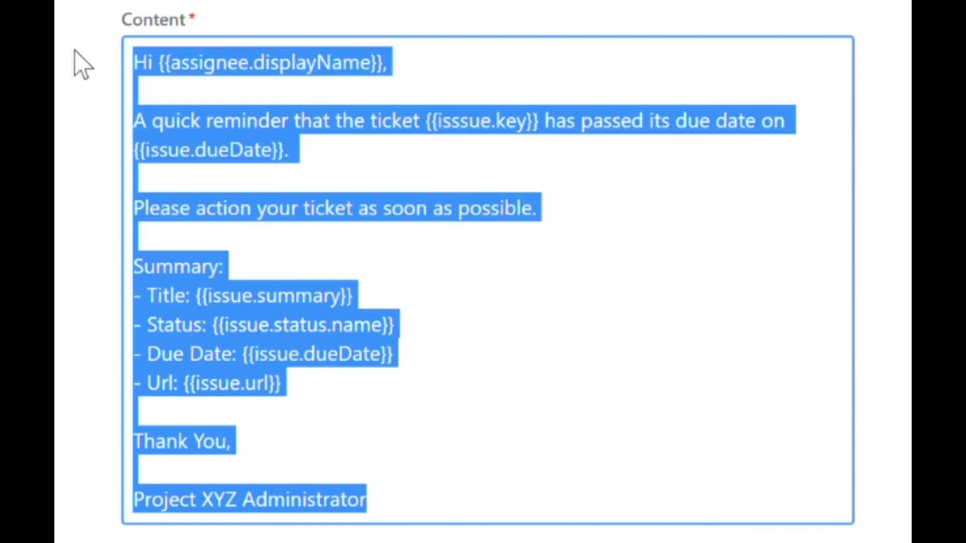
type("<p>Hi {{assignee.displayName}},</p> <p>A quick reminder that the ticket {{issue.key}} has passed its due date on <strong>{{issue.dueDate}}</strong>.</p> <p>Please action your ticket as soon as possible.</p> <p>Summary:</p> <ul>     <li><strong>Title: </strong>{{issue.summary}}</li>     <li><strong>Status:</strong> {{issue.status.name}}</li>     <li><strong>Due Date:</strong> {{issue.dueDate}}</li>     <li><strong>Url:</strong> <a href=\"{{issue.url}}\">{{issue.url}}</a></li> </ul> <p>Thank You,</p> <p>Project XYZ Administrator</p>")
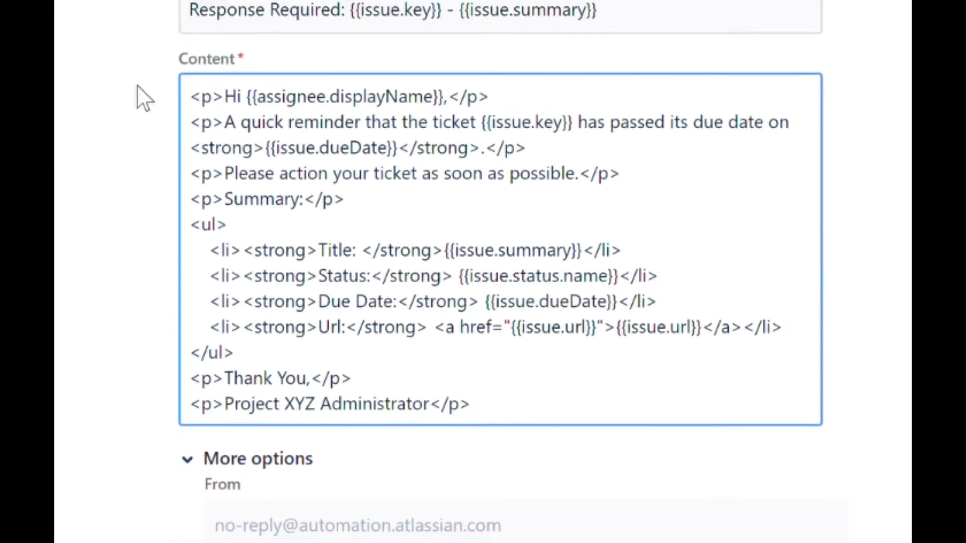
left_click(357, 215)
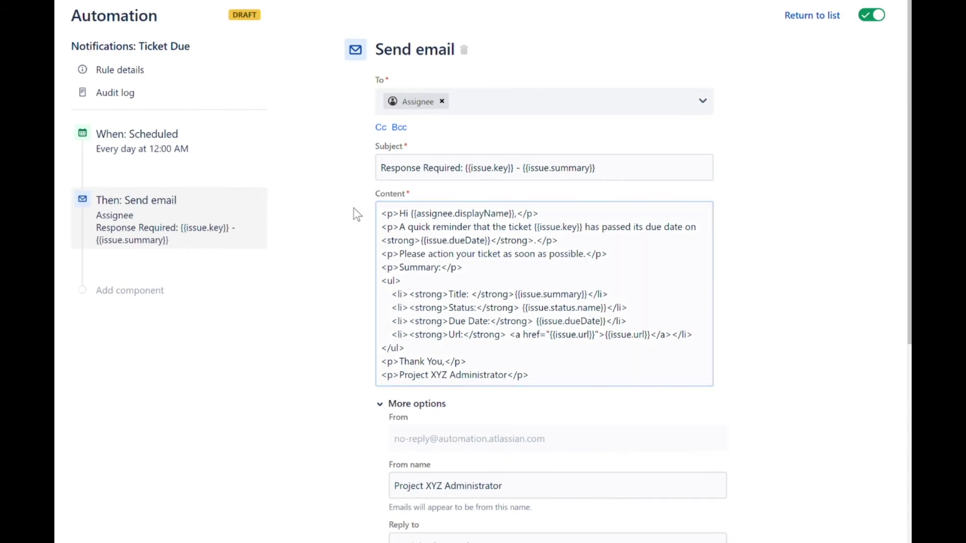
scroll(358, 214, "down", 4)
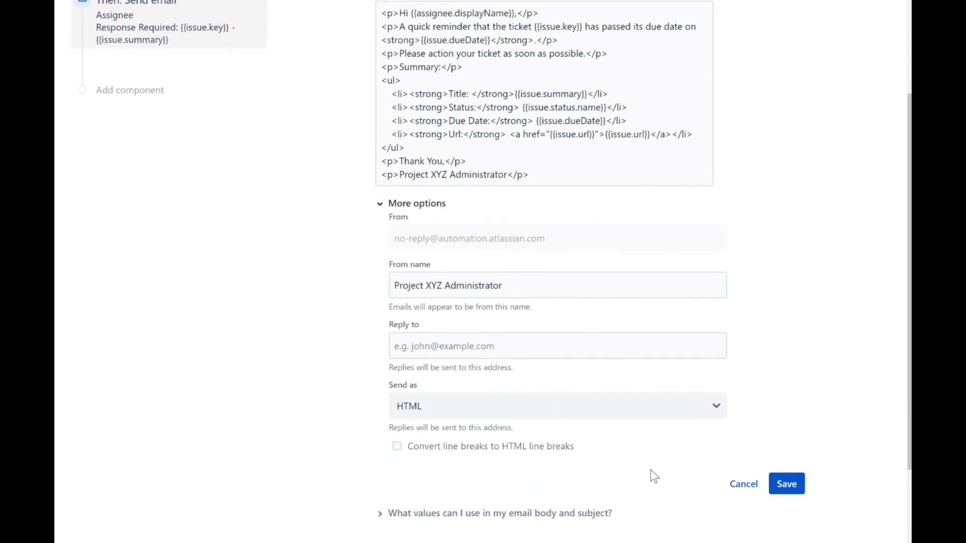
left_click(786, 484)
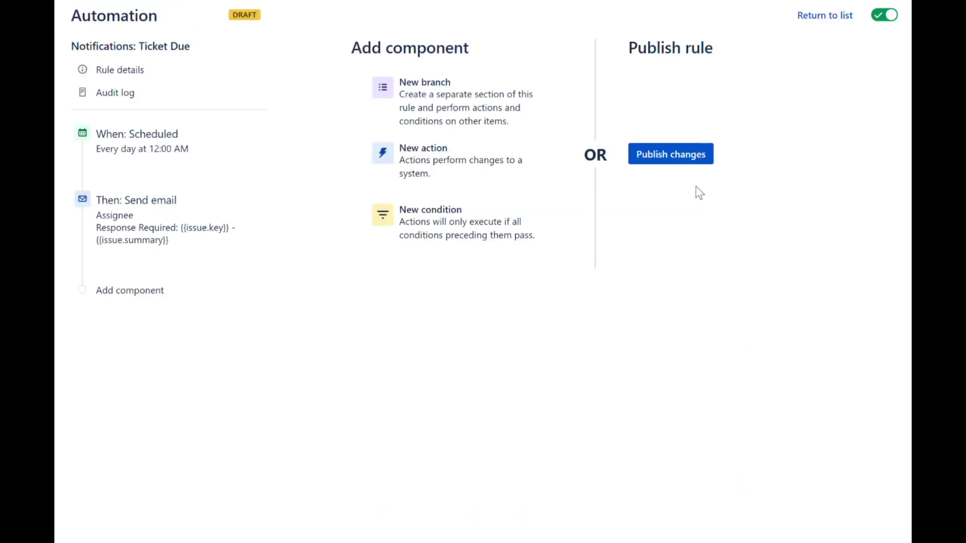
left_click(682, 157)
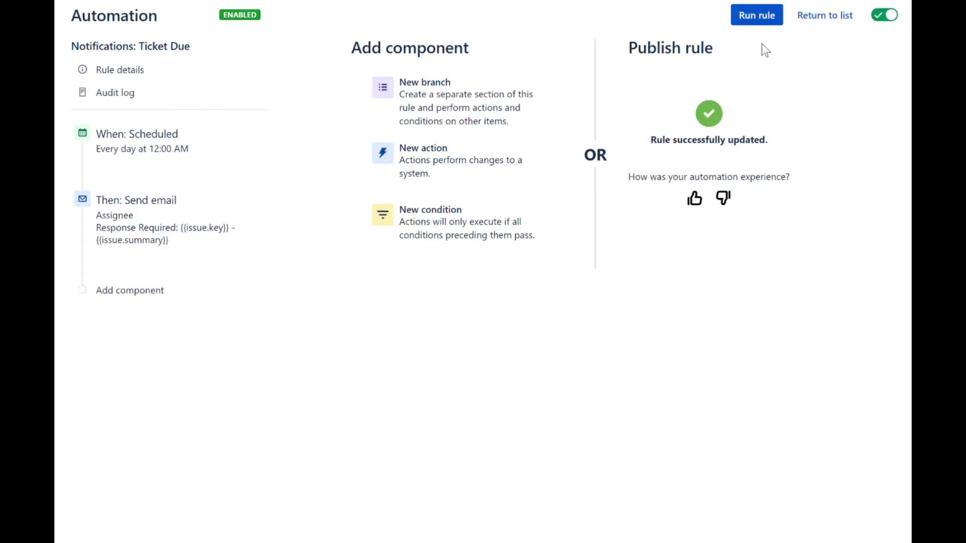
left_click(760, 17)
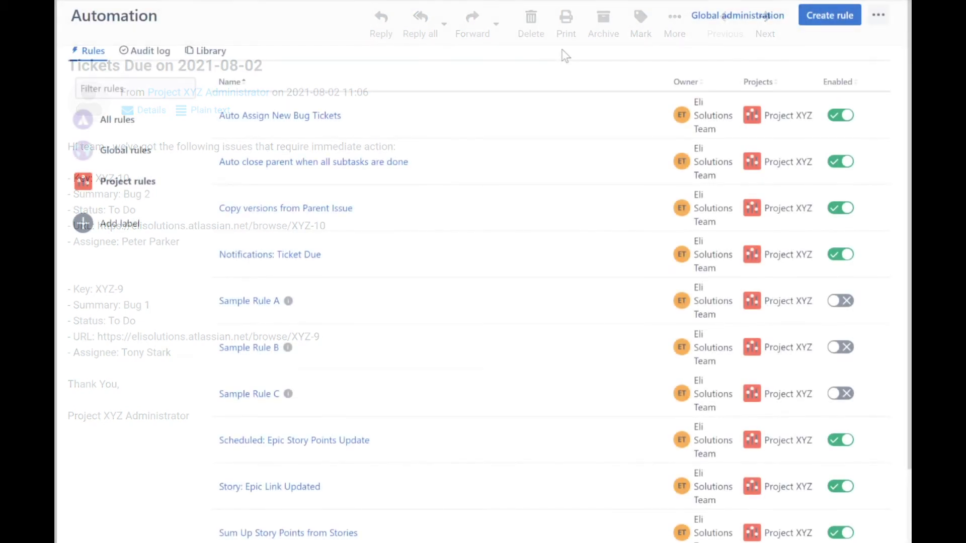
Step: Create another rule with a saved Scheduled trigger running every 1 day at 12:00 AM
left_click(831, 22)
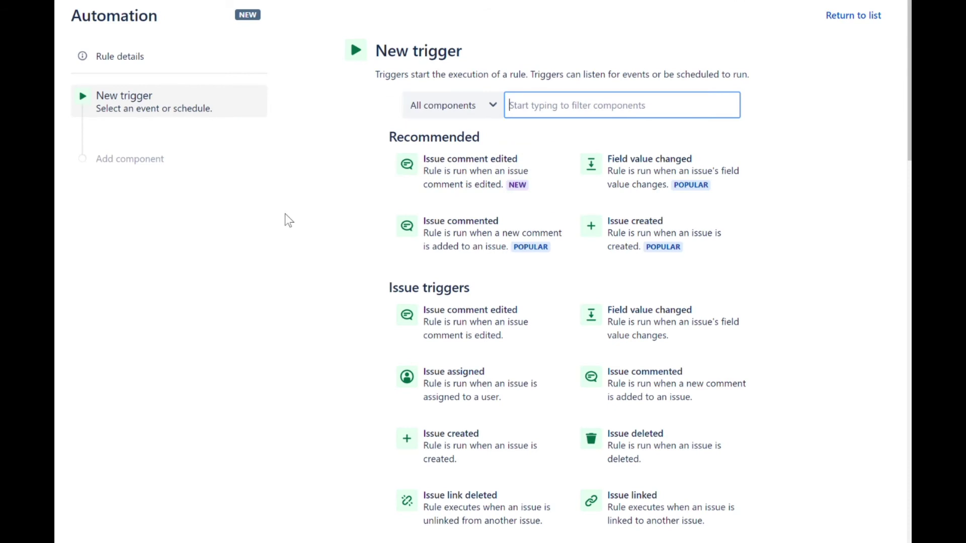
type("sch")
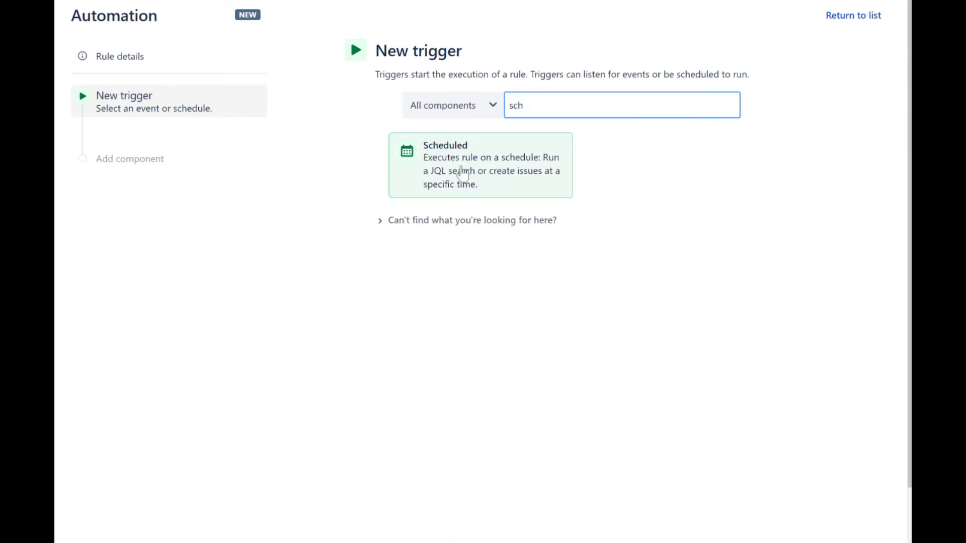
left_click(457, 174)
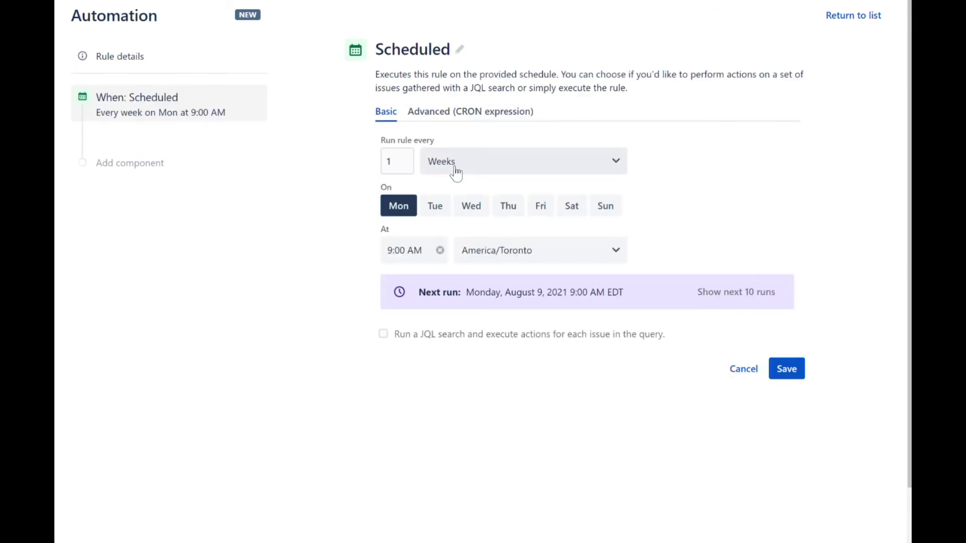
left_click(491, 165)
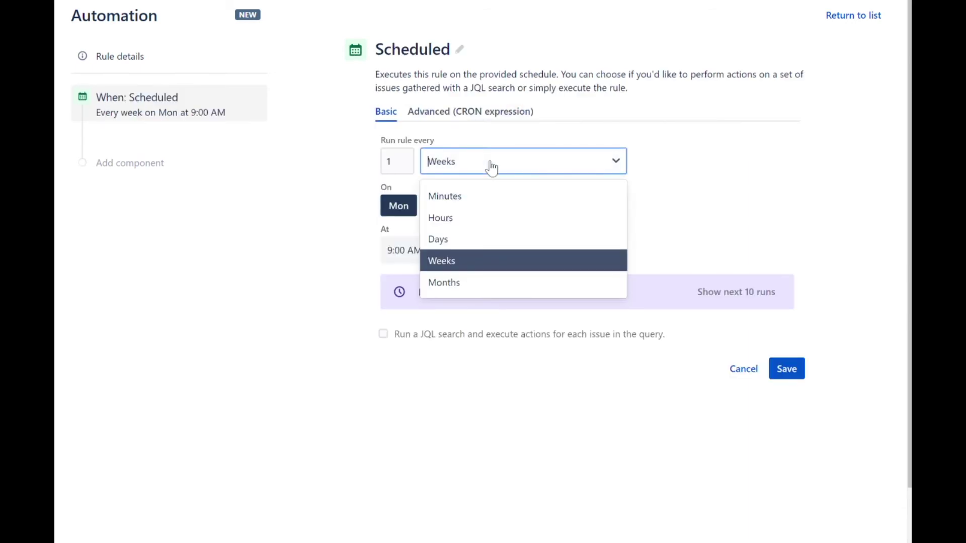
left_click(462, 232)
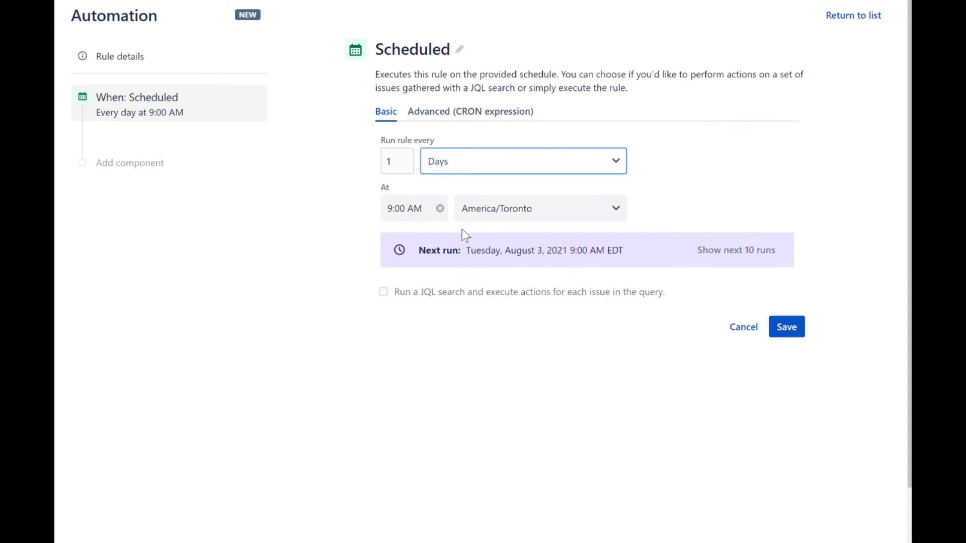
left_click(407, 213)
left_click(408, 248)
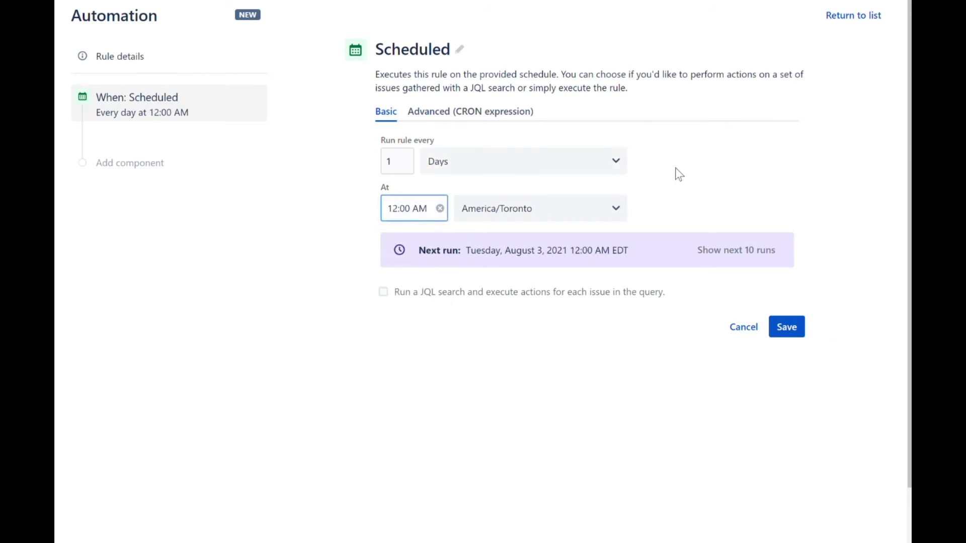
left_click(728, 168)
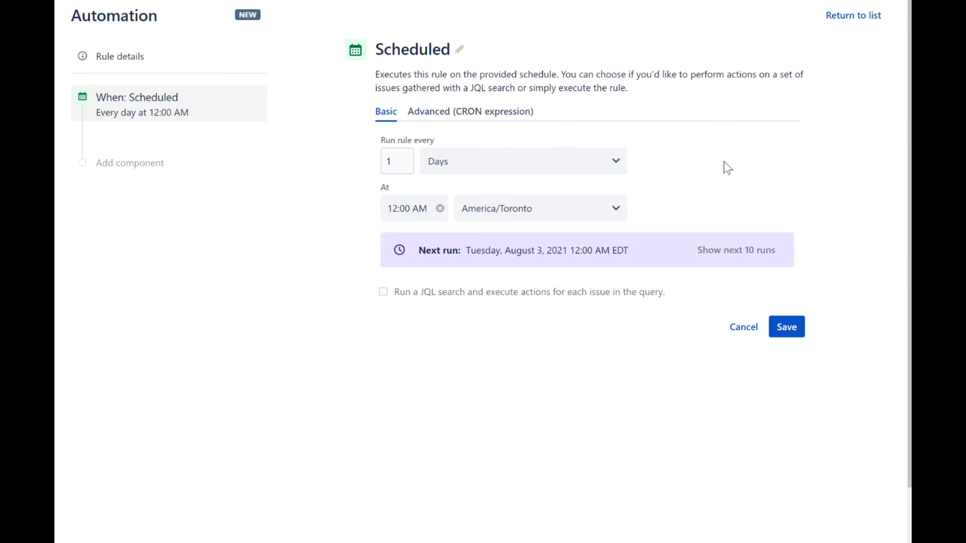
left_click(785, 327)
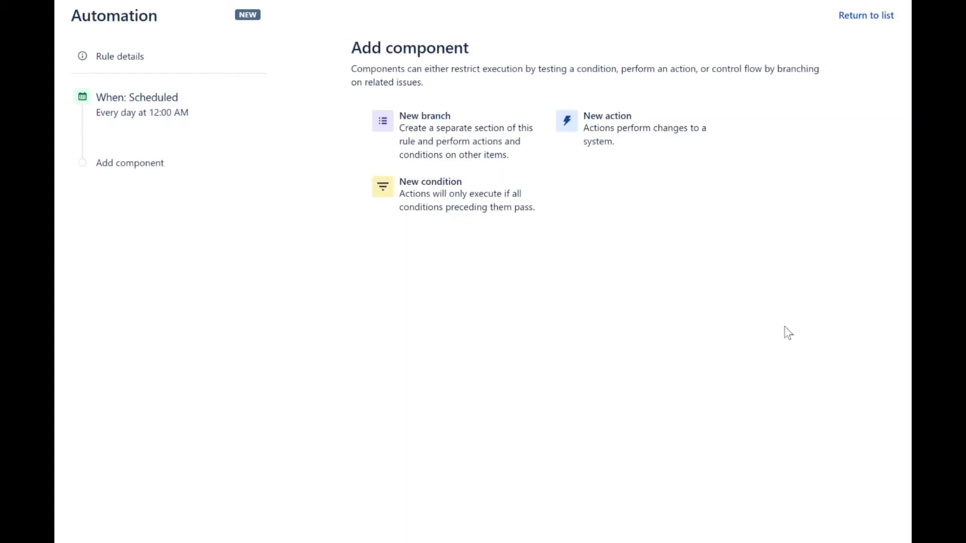
Step: Add a Lookup issues action with the overdue, not-done xyz bugs JQL, validating 2 matches
left_click(632, 126)
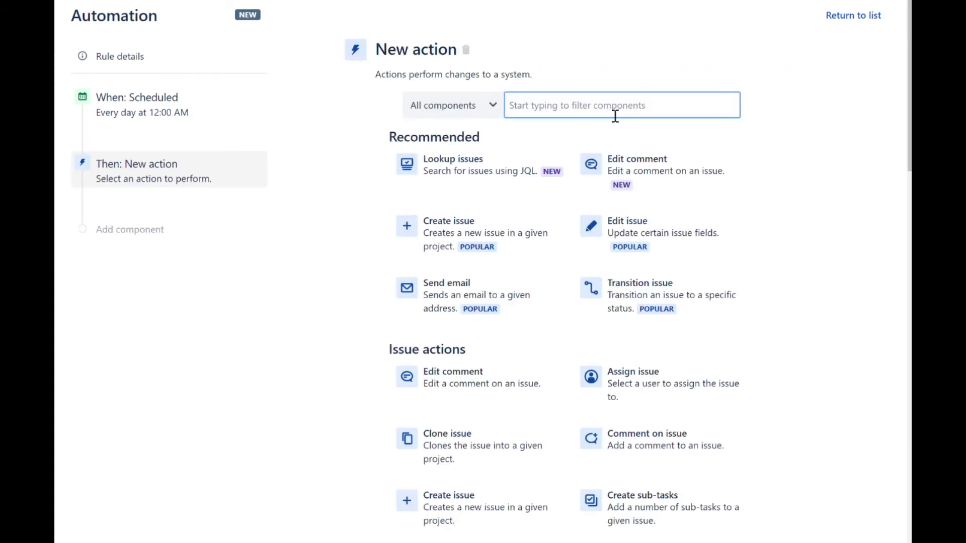
type("look")
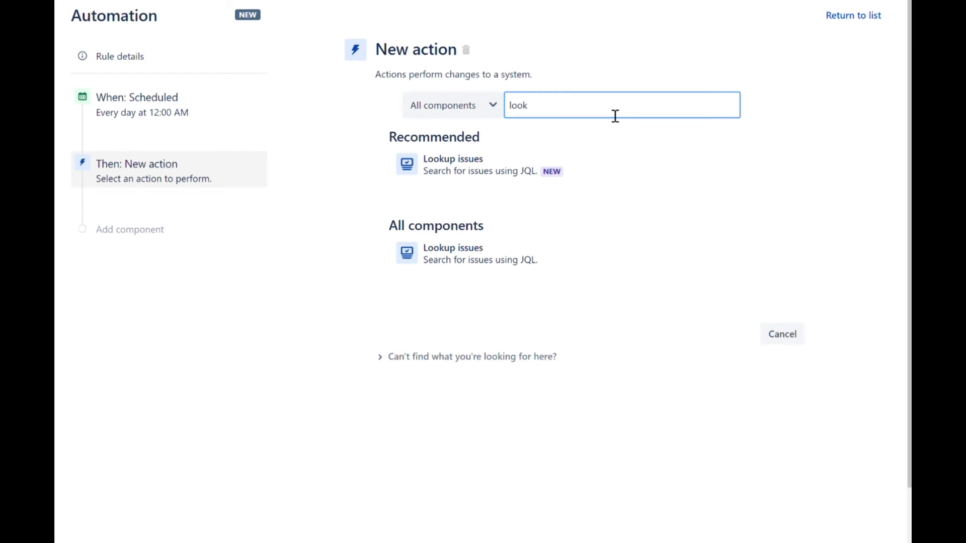
left_click(477, 177)
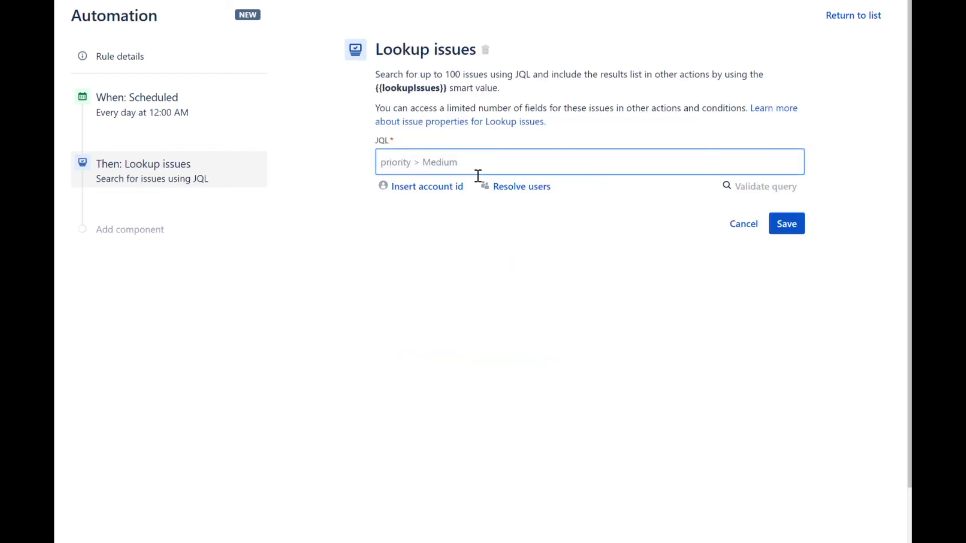
type("project = xyz and issuetype = bug and duedate <now() and status != done")
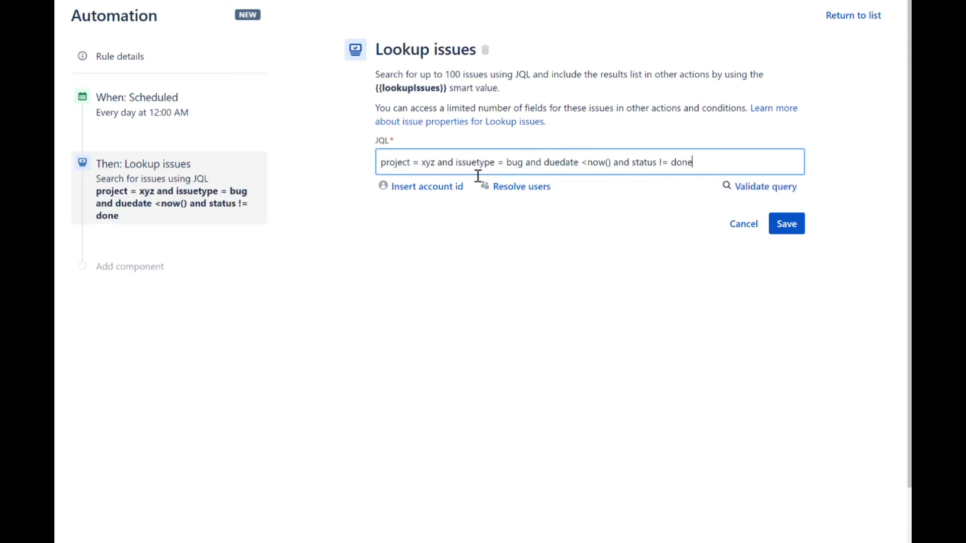
left_click(593, 256)
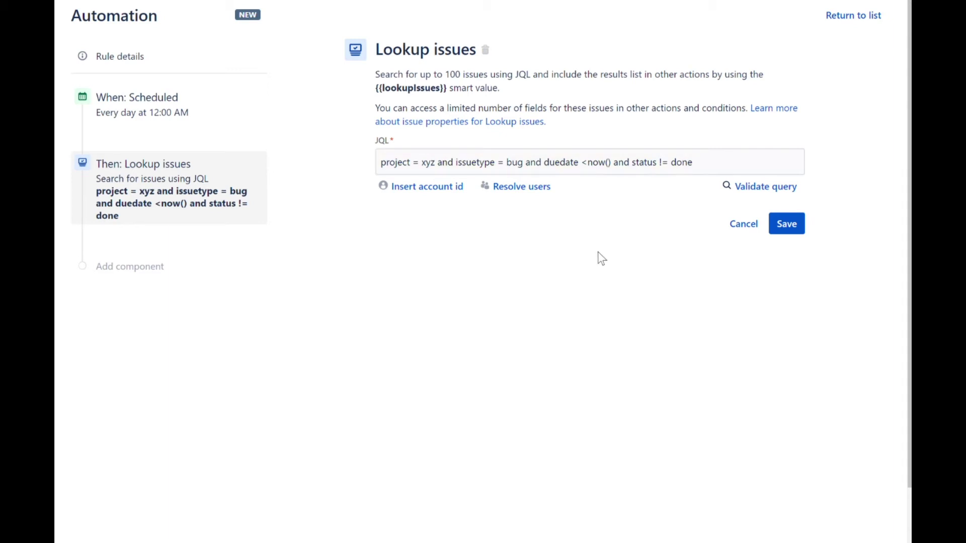
left_click(763, 187)
Step: Save the Lookup issues step and add a Send email action after it
left_click(803, 233)
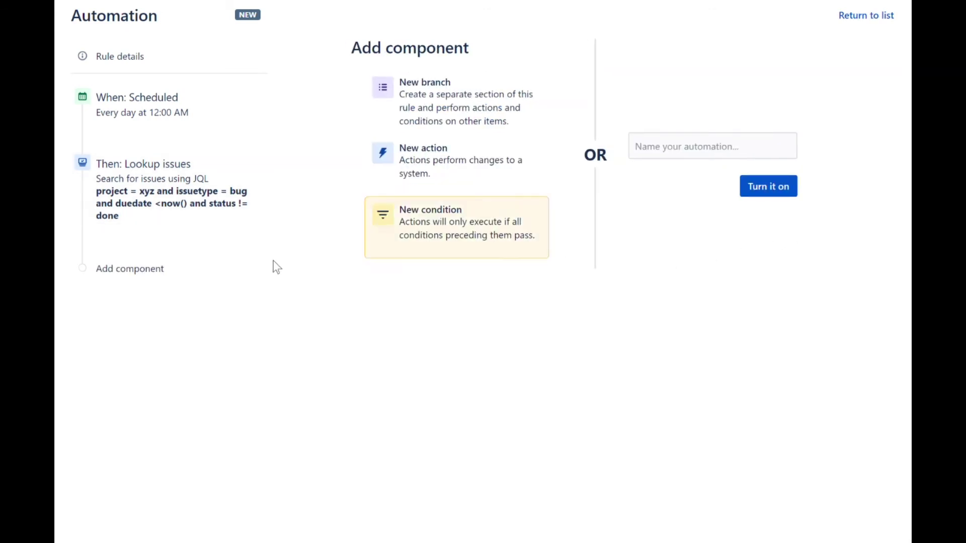
left_click(417, 164)
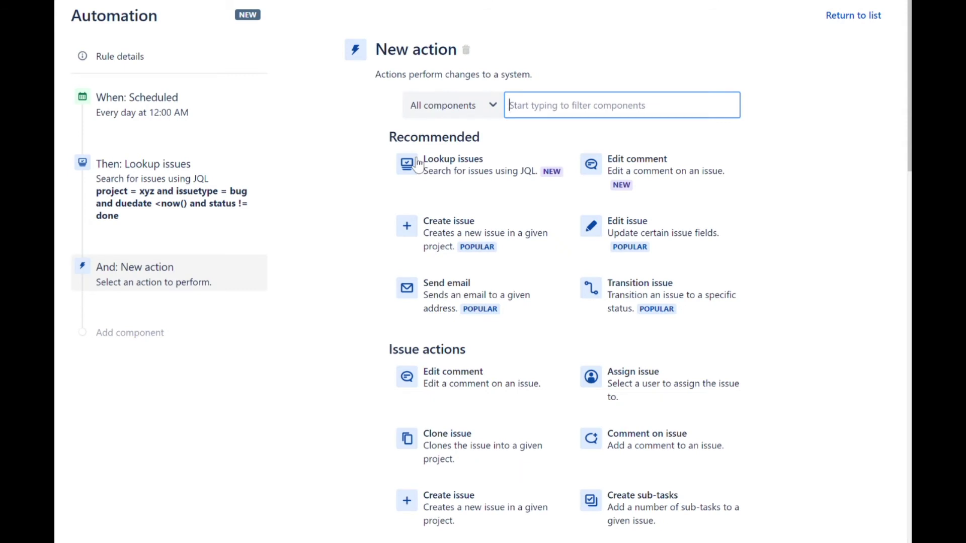
left_click(460, 299)
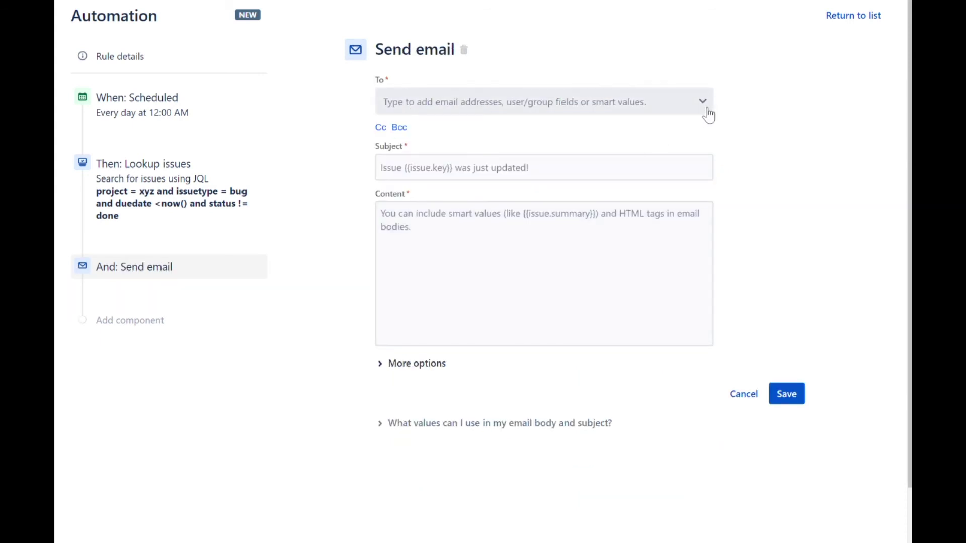
Step: Address the email to the recipient's e-mail address with subject 'Tickets Due on {{now.jiraDate}}'
left_click(708, 110)
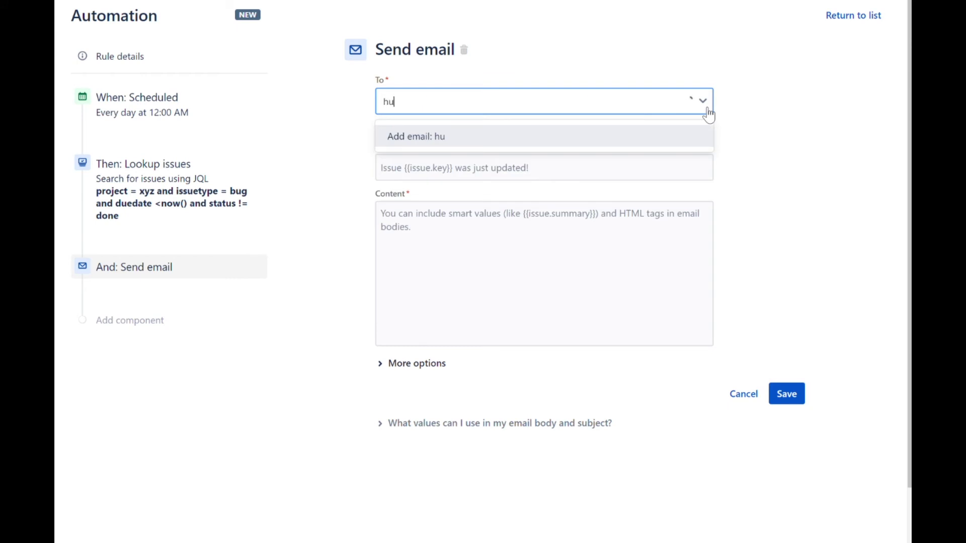
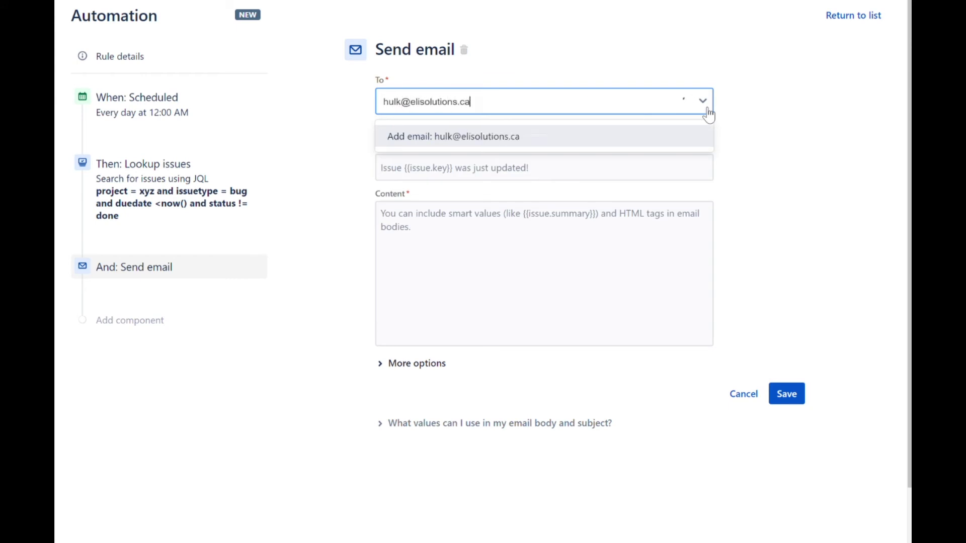
left_click(578, 136)
left_click(777, 174)
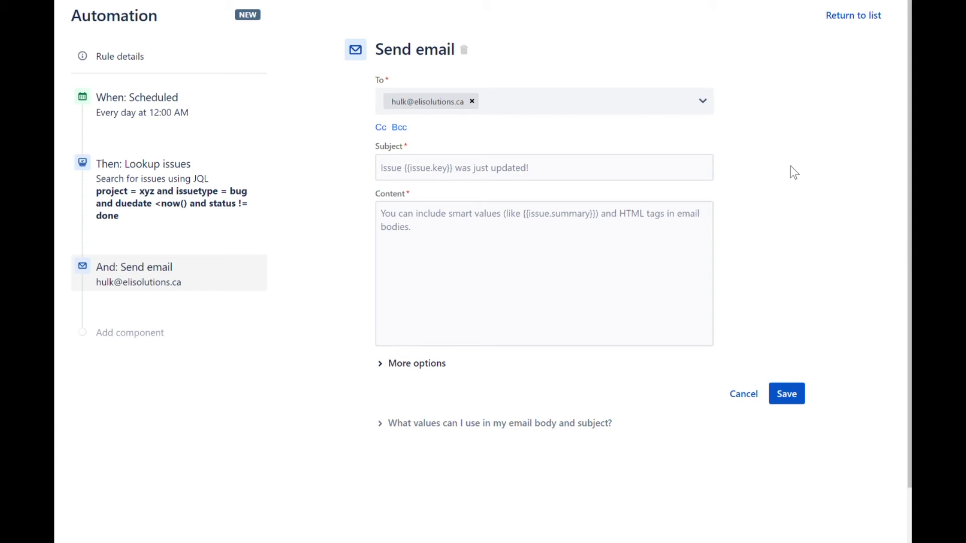
left_click(596, 172)
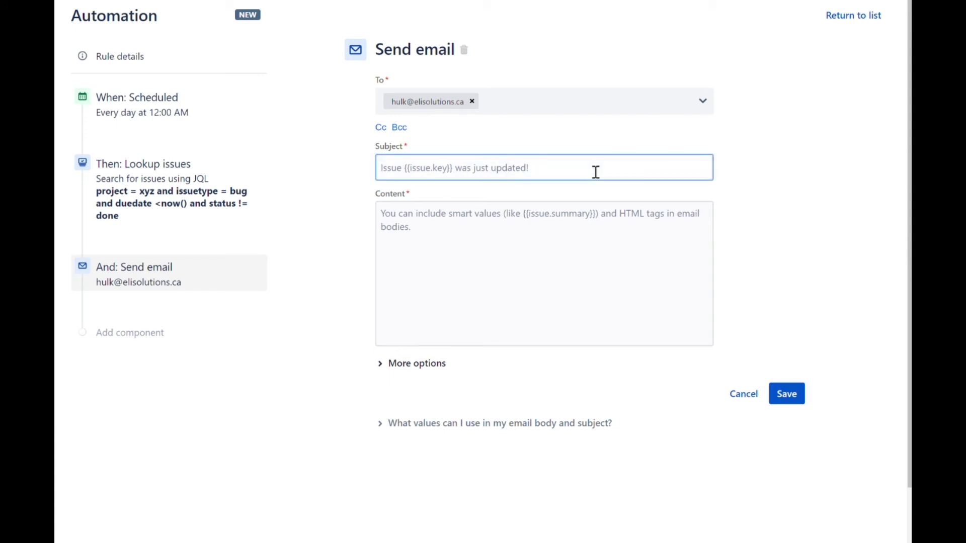
type("Tickets Due on {{now.jiraDate}}")
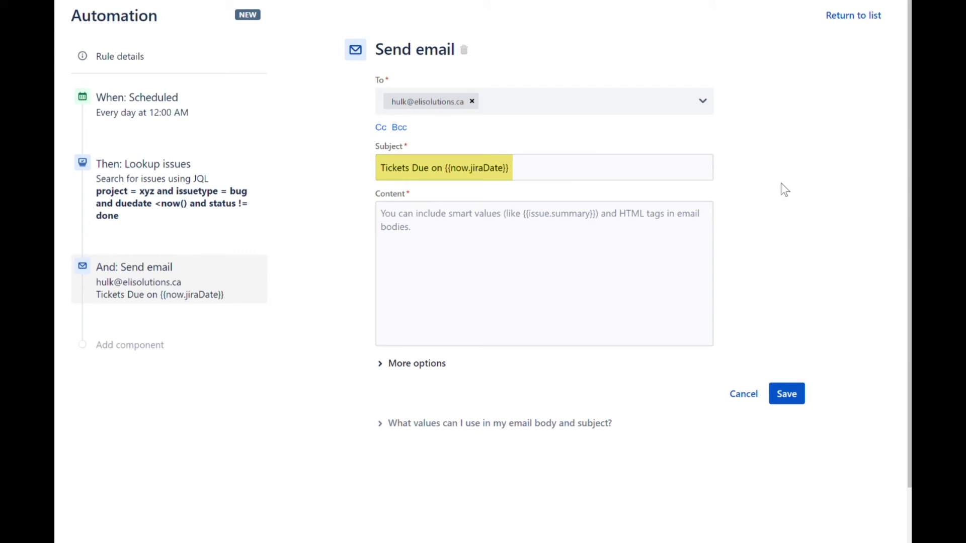
Step: Paste a body template into the email Content that lists each looked-up issue
left_click(610, 229)
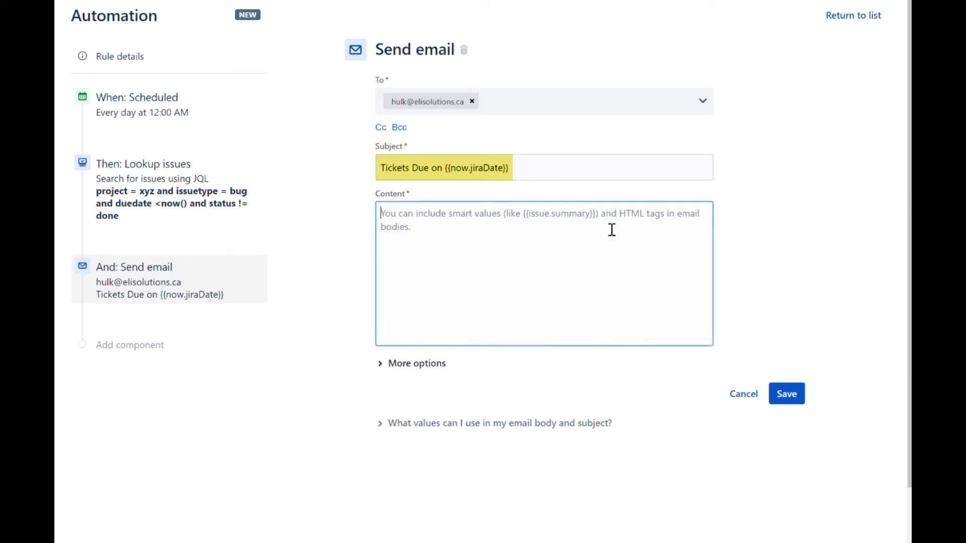
type("Hi team - we've got the following issues that require immediate action: {{#lookupIssues}}  - Key: {{key}} - Summary: {{summary}} - Status: {{status.name}} - URL: {{url}} - Assignee: {{assignee.displayName}}  {{/}} Thank You,  Project XYZ Administrator")
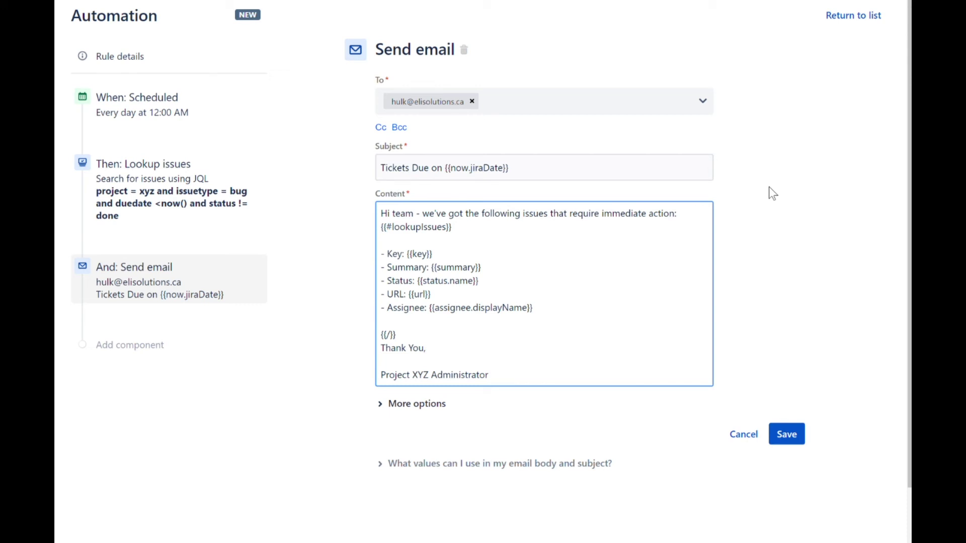
left_click(773, 193)
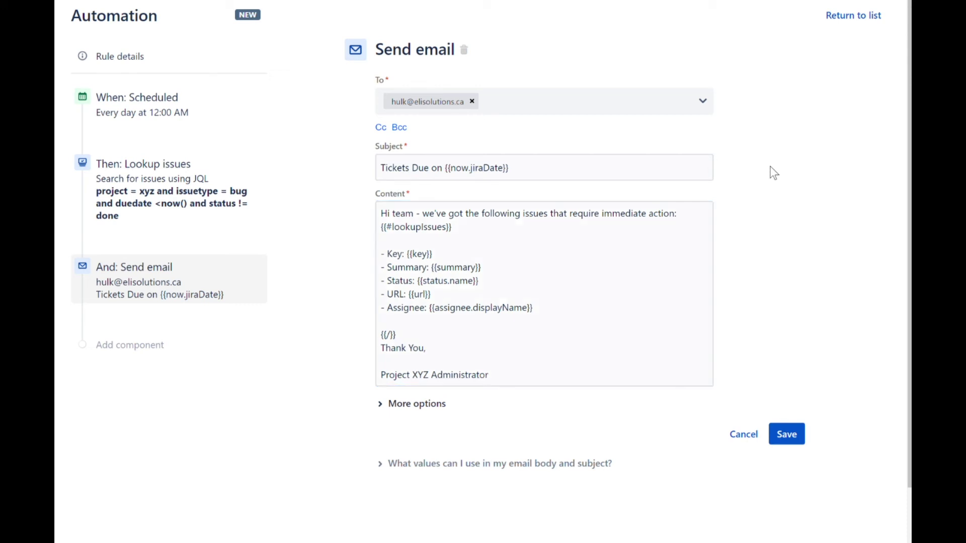
Step: Set the From name to 'Project XYZ Administrator' and save the Send email action
left_click(387, 409)
scroll(322, 396, "down", 3)
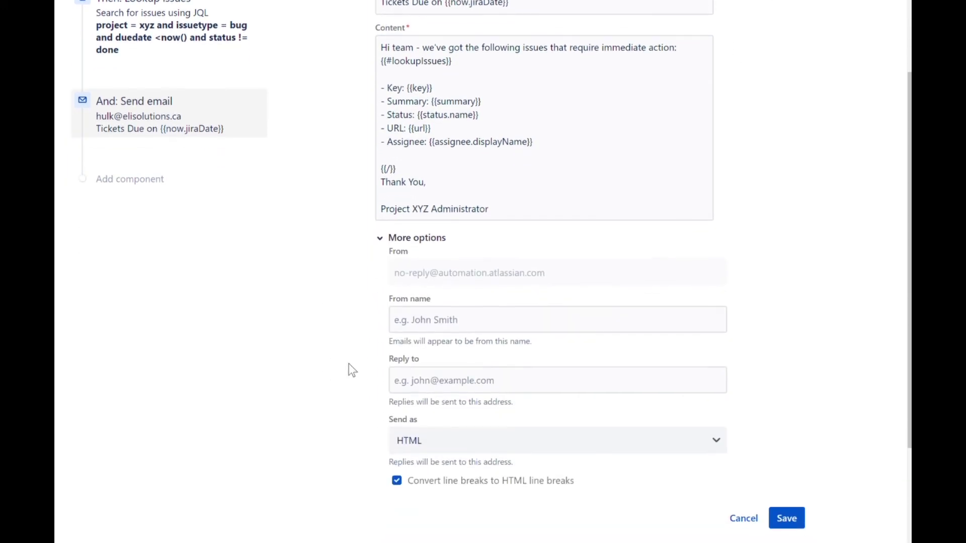
left_click(445, 325)
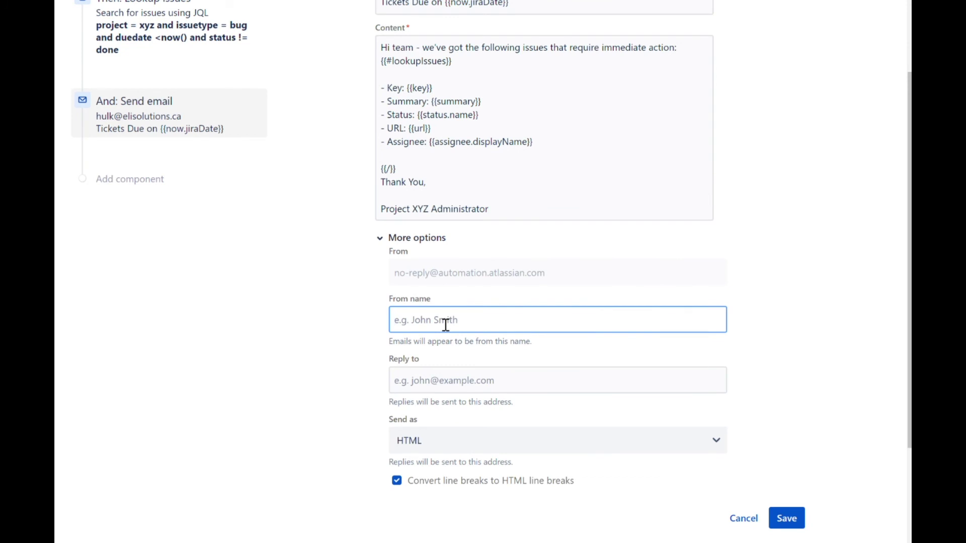
left_click(443, 378)
left_click(775, 332)
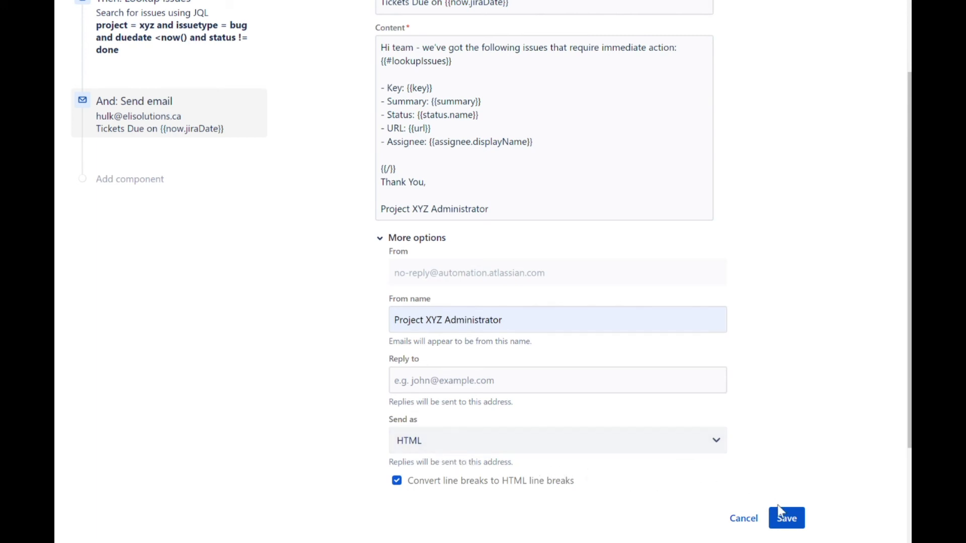
left_click(791, 520)
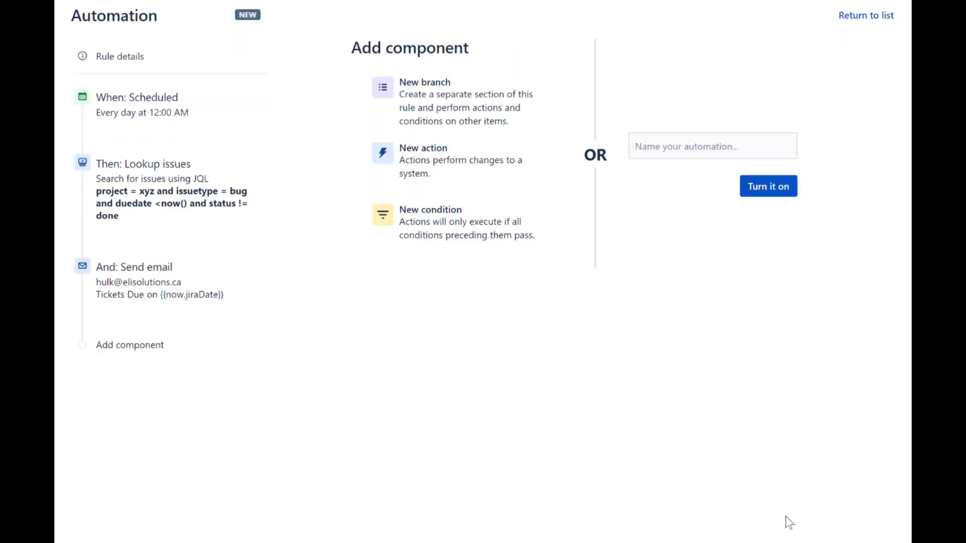
Step: Name the rule 'Notifications: Ticket Due for Project Administrator'
left_click(654, 148)
type("No")
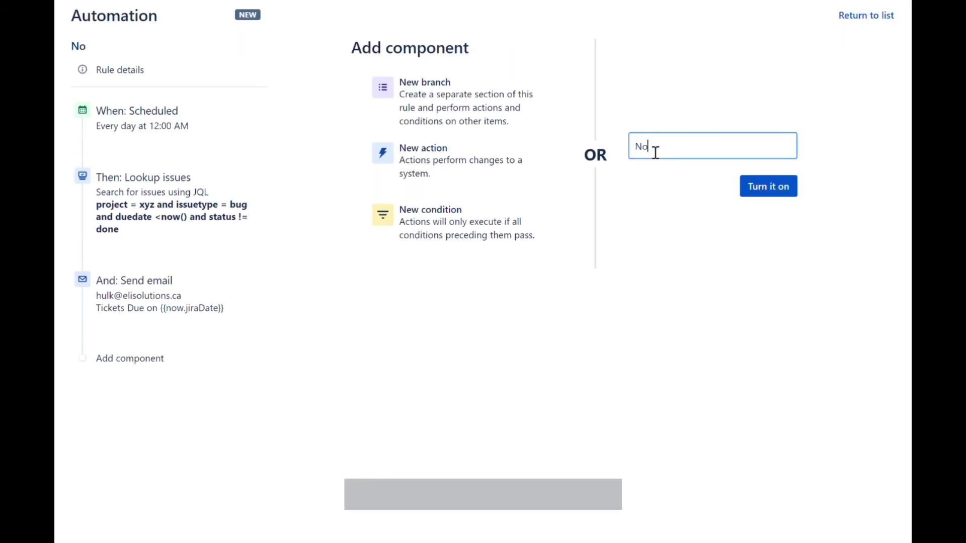
type("tifications: Ticket Due for Project Administrator")
left_click(695, 236)
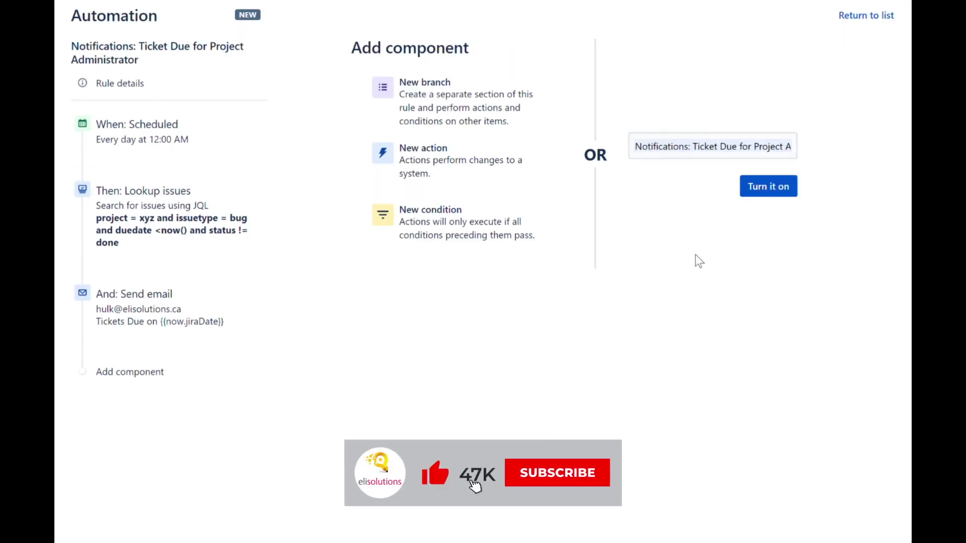
left_click(732, 141)
left_click(847, 132)
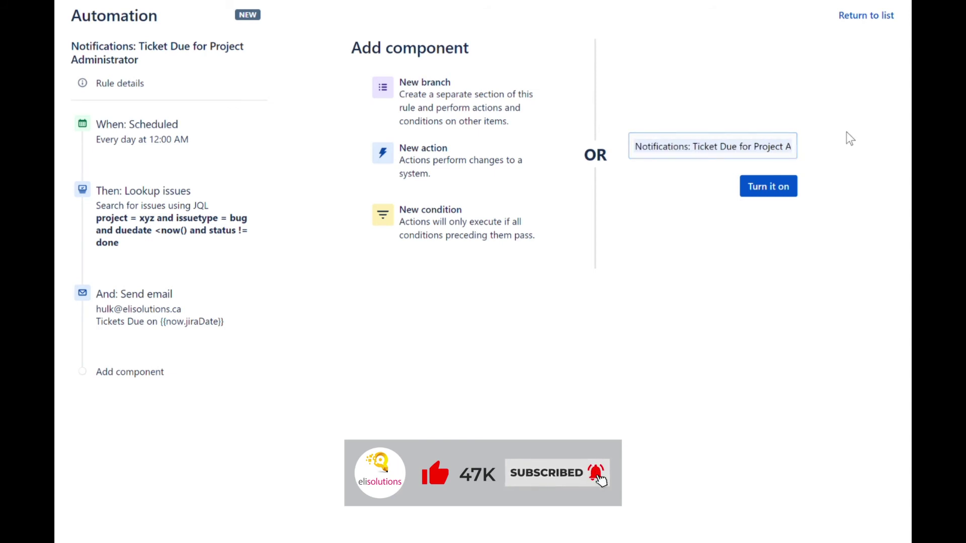
Step: Turn the rule on, run it once, and view its audit log
left_click(779, 192)
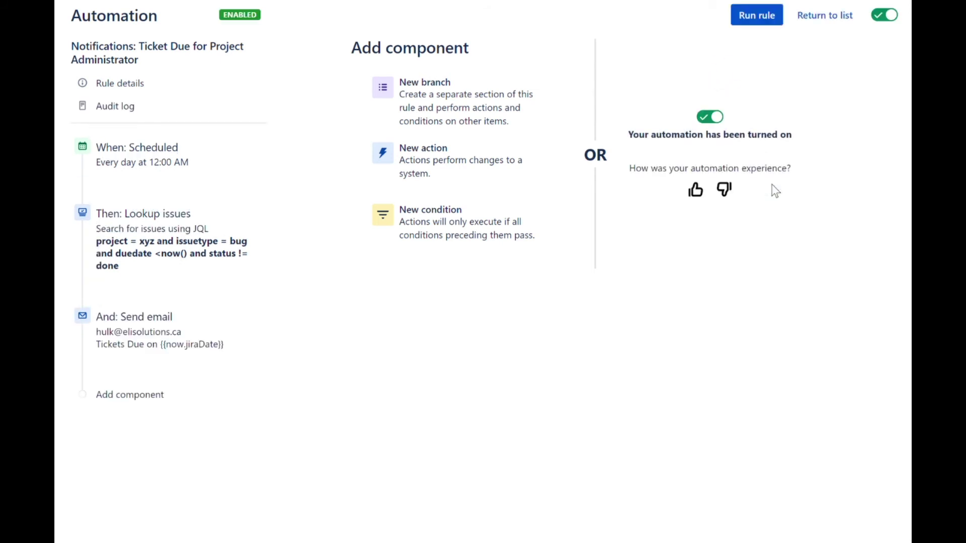
left_click(758, 24)
left_click(144, 111)
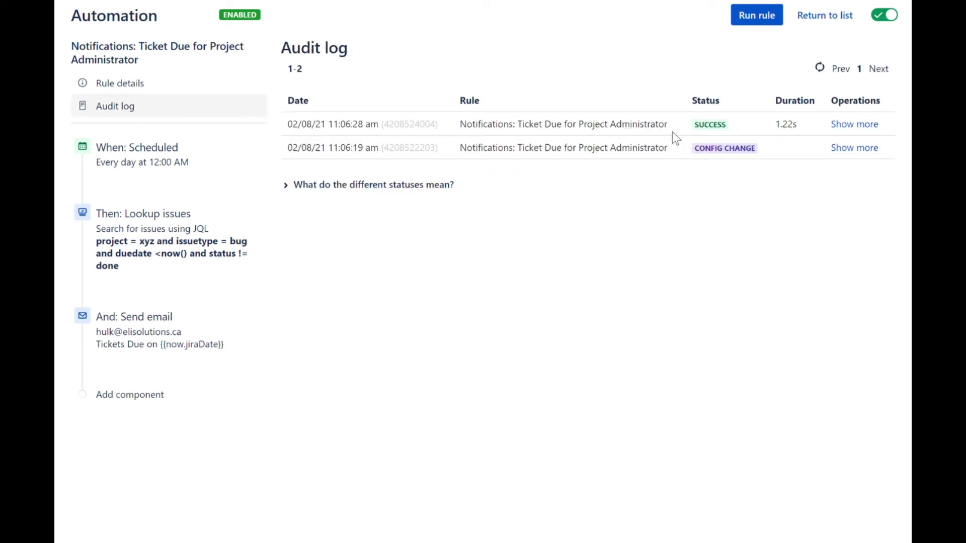
Step: Expand the details of the SUCCESS run in the audit log
left_click(854, 124)
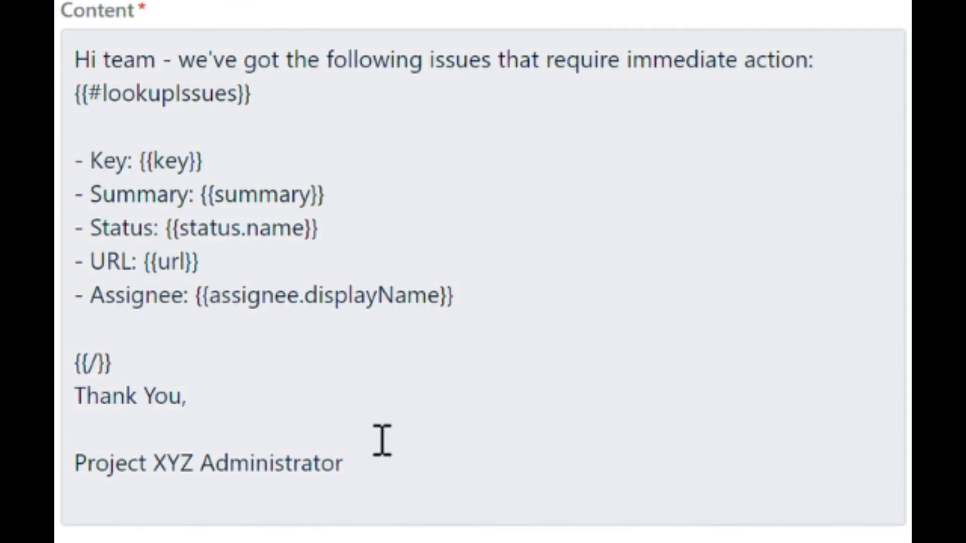
Step: Replace the email body with the pasted HTML version, removing the blank first line
left_click_drag(405, 493, 75, 58)
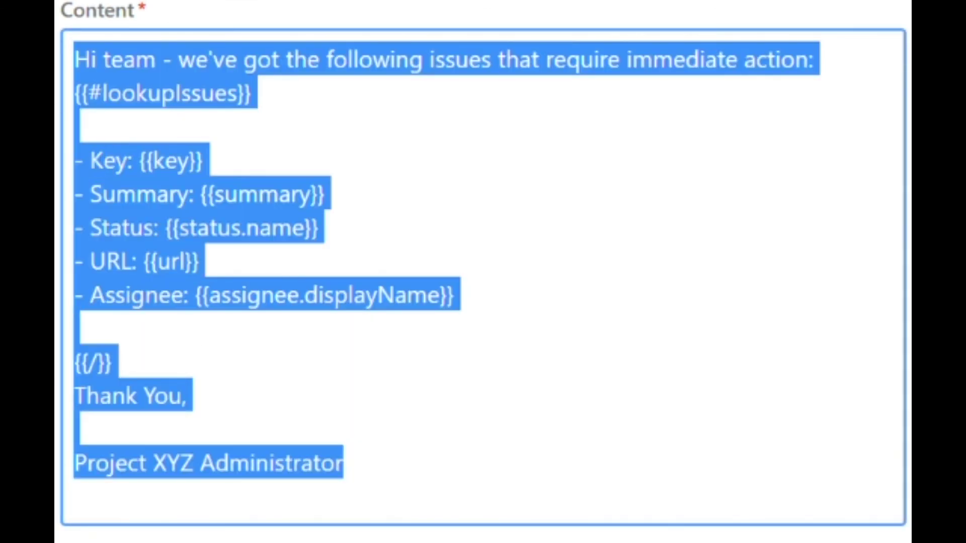
key("BackSpace")
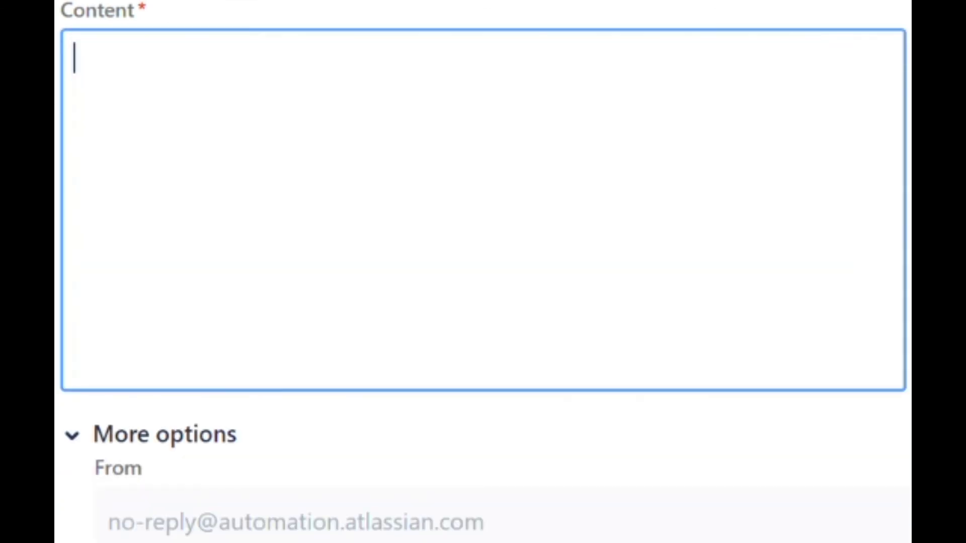
key("ctrl+v")
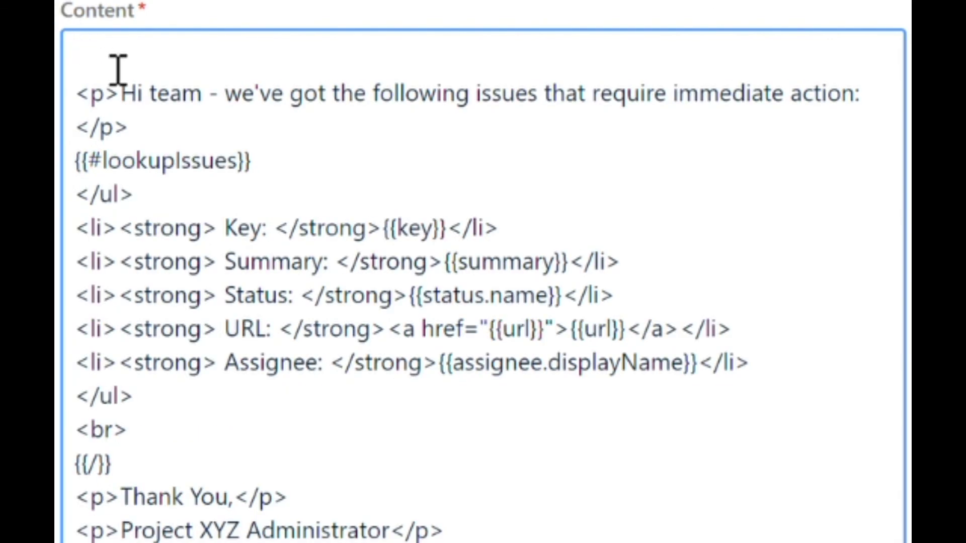
left_click(118, 69)
key("Delete")
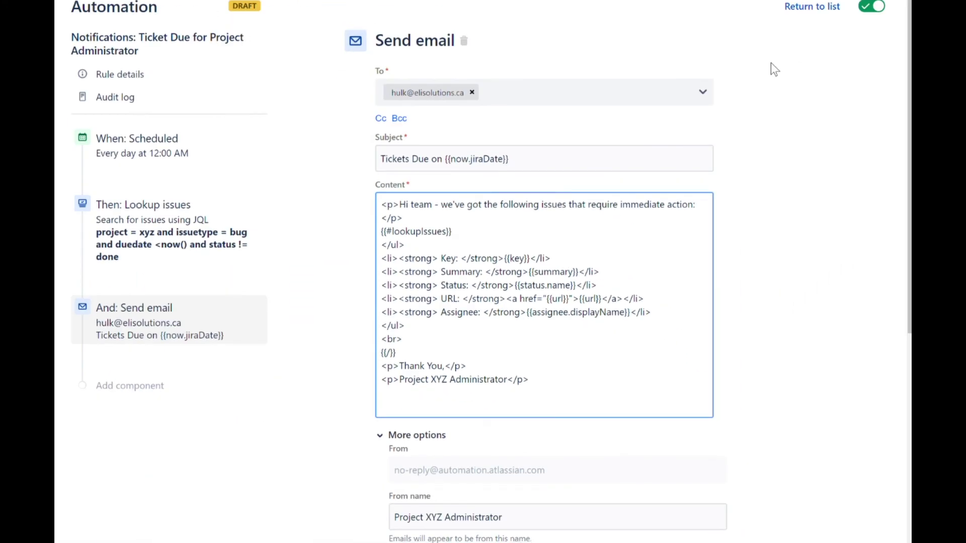
Step: Turn off 'Convert line breaks to HTML line breaks' and save the email action
scroll(771, 65, "down", 7)
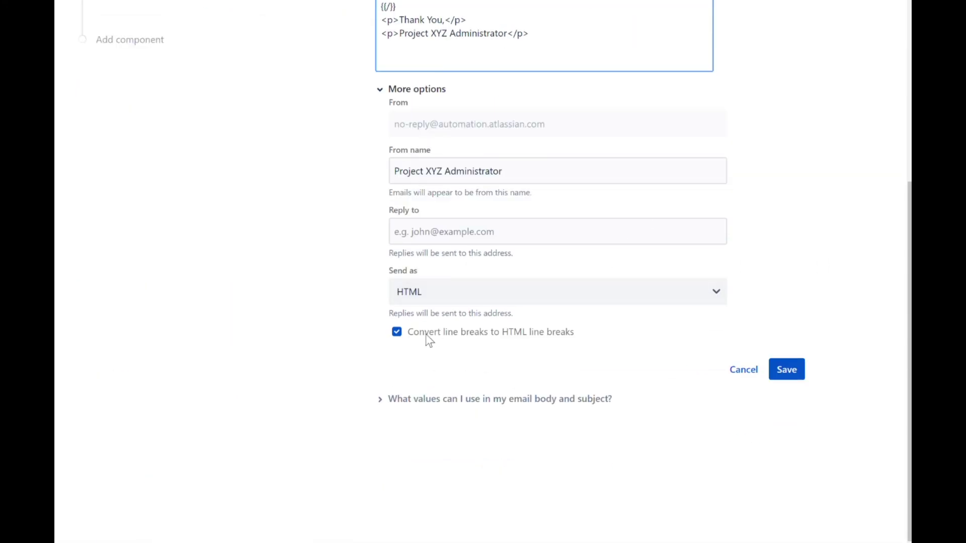
left_click(397, 333)
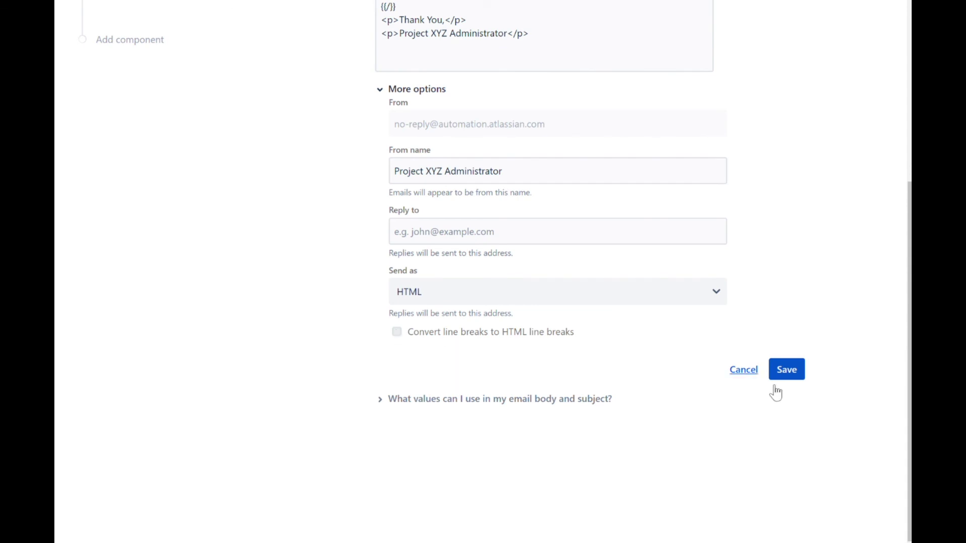
left_click(785, 371)
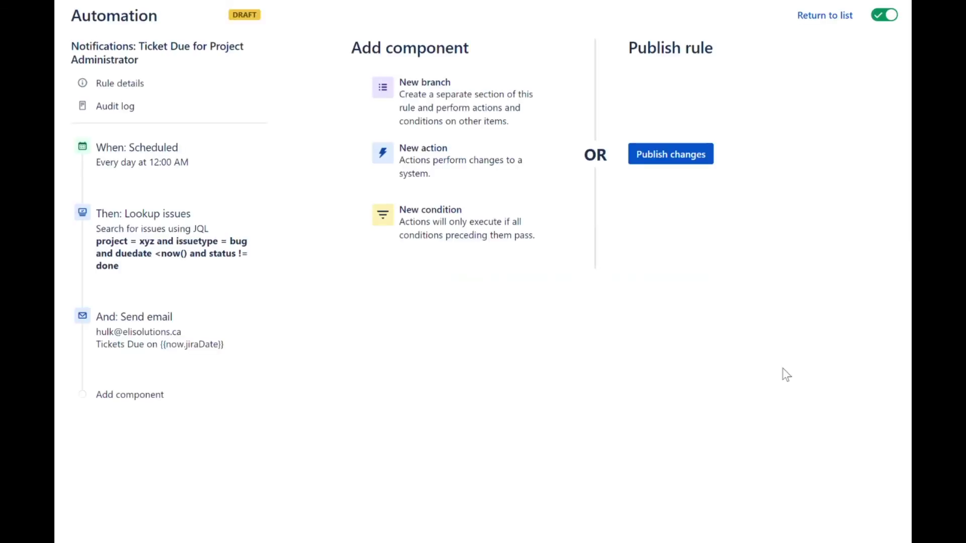
Step: Publish the rule changes and run the updated rule immediately
left_click(681, 155)
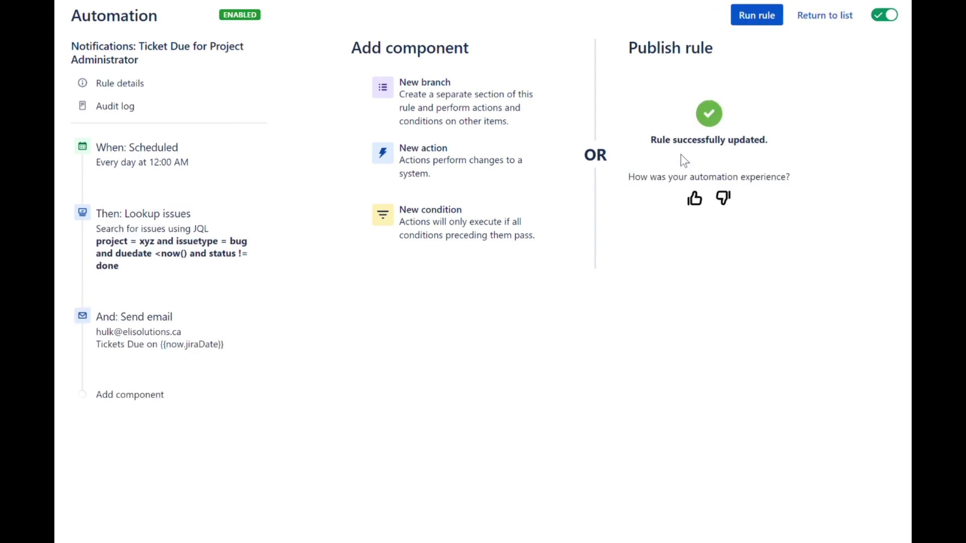
left_click(753, 23)
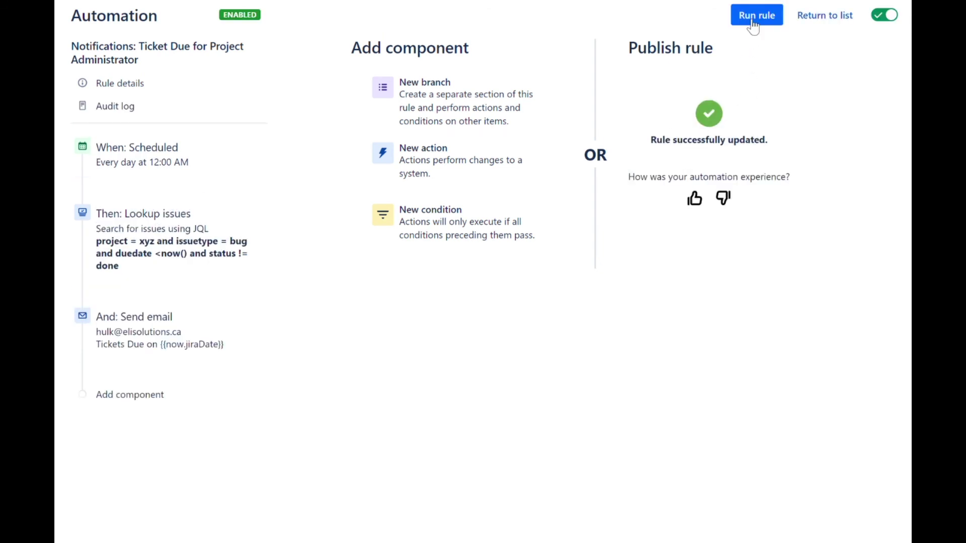